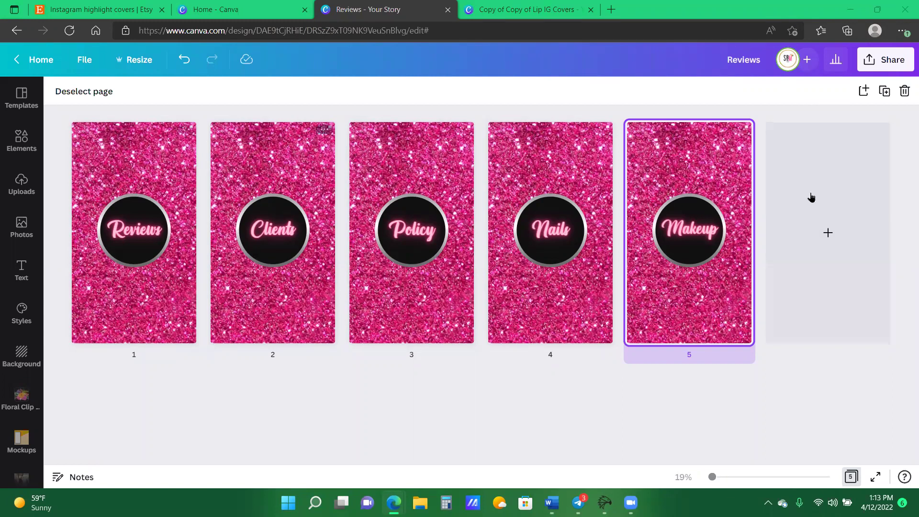
Step: Switch to the 'Copy of Copy of Lip IG Covers' design and scroll up to its page 1 Nails cover
click(528, 6)
scroll(431, 220, up, 10)
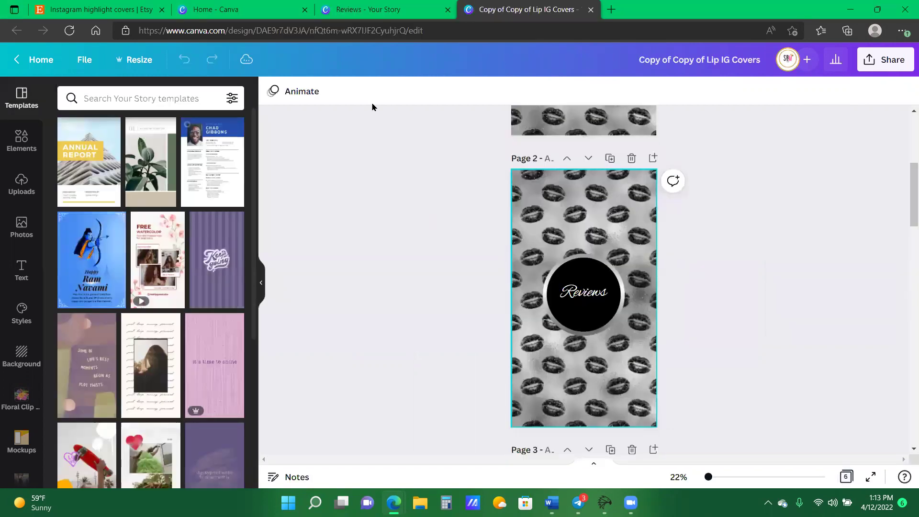
scroll(373, 107, up, 4)
scroll(564, 220, up, 1)
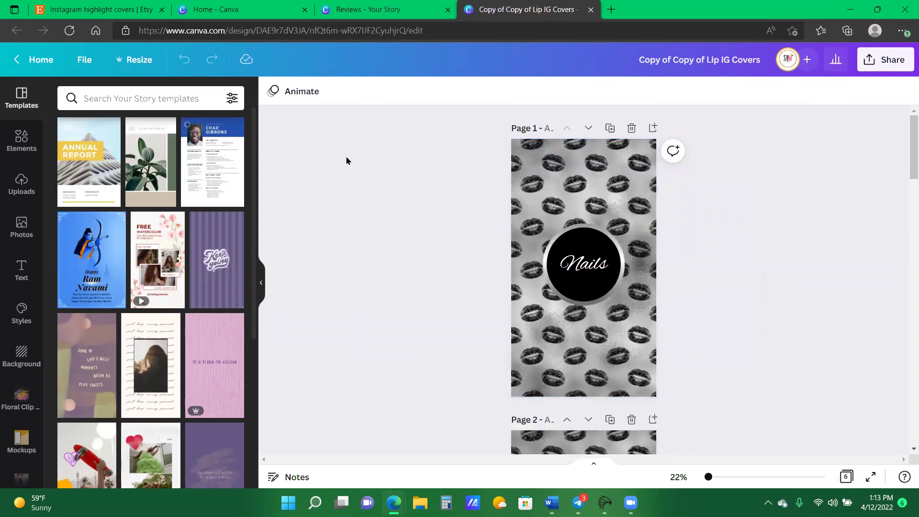
Step: Browse the Etsy Instagram highlight cover listings, then return to the Reviews story design
click(111, 5)
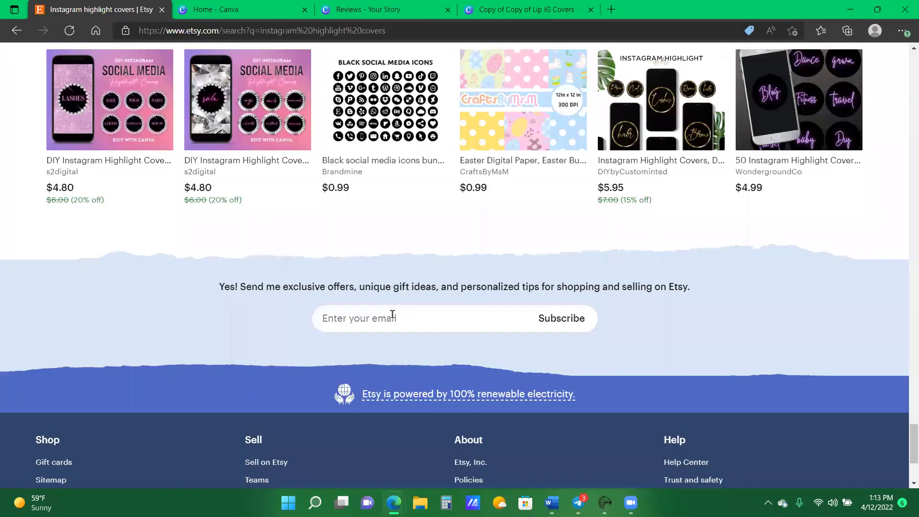
scroll(817, 361, up, 5)
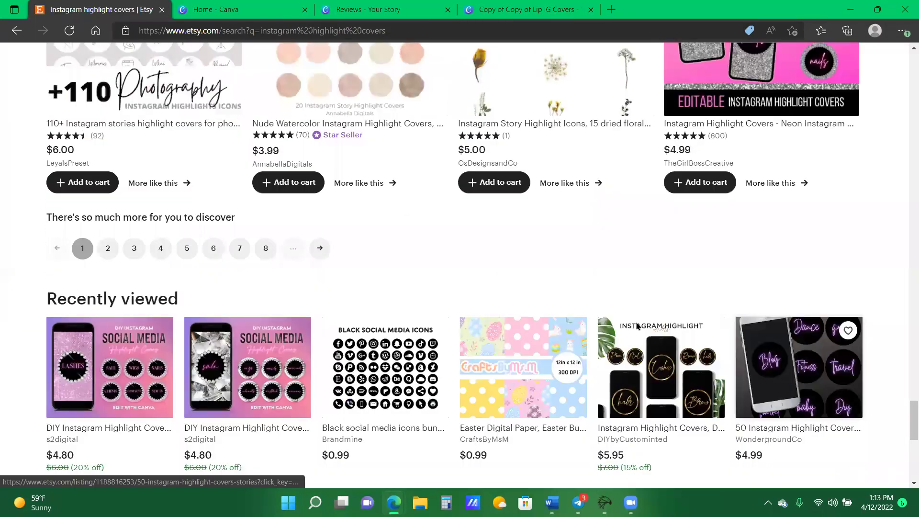
scroll(637, 326, up, 5)
scroll(676, 318, up, 5)
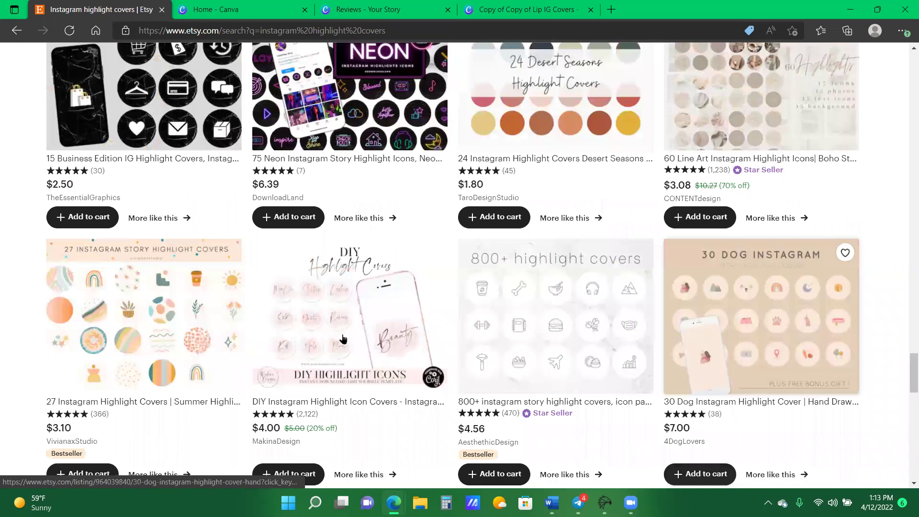
scroll(341, 341, up, 8)
scroll(390, 337, up, 4)
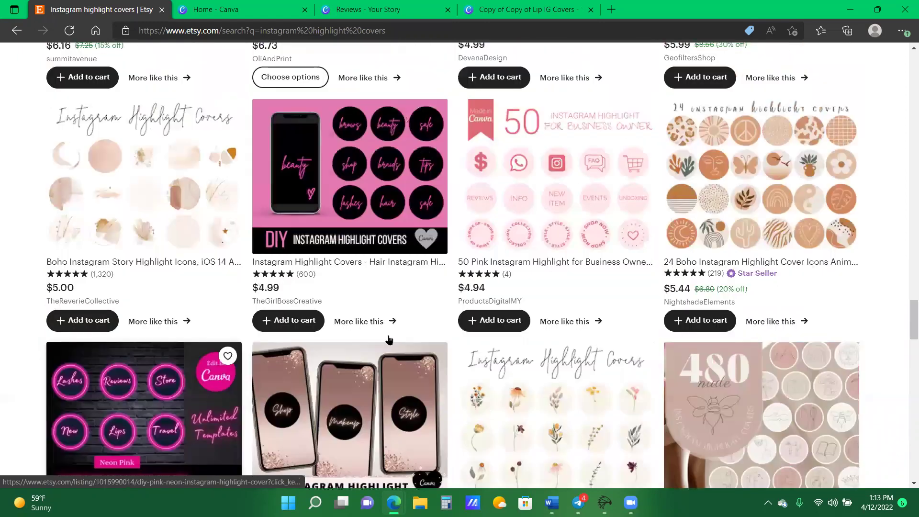
scroll(389, 328, up, 20)
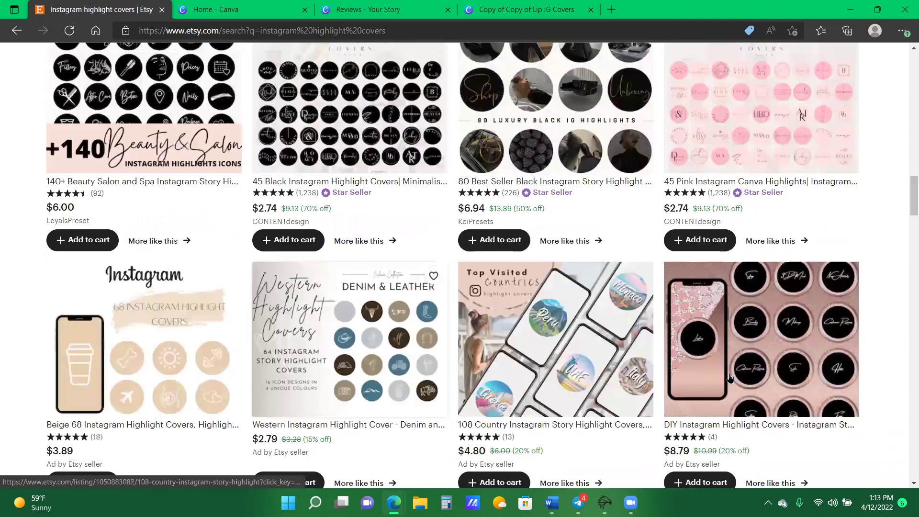
scroll(729, 378, up, 10)
scroll(730, 378, up, 7)
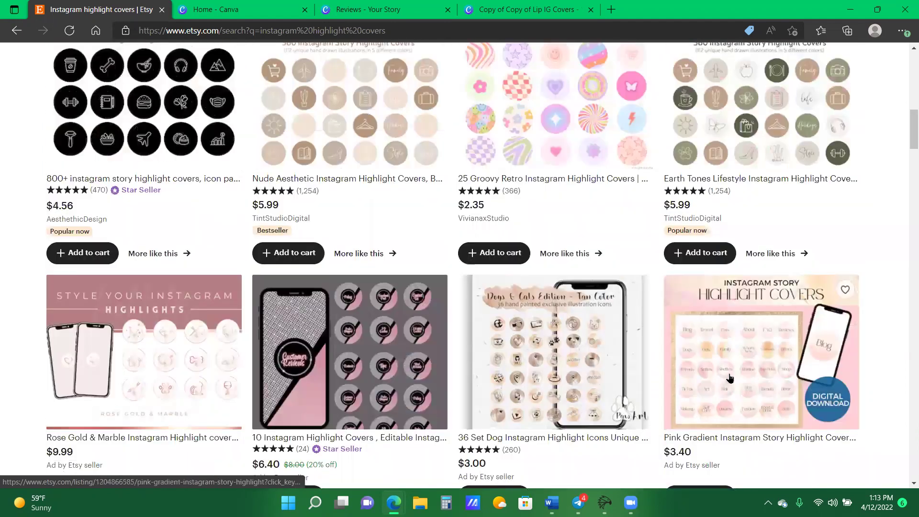
scroll(730, 378, up, 5)
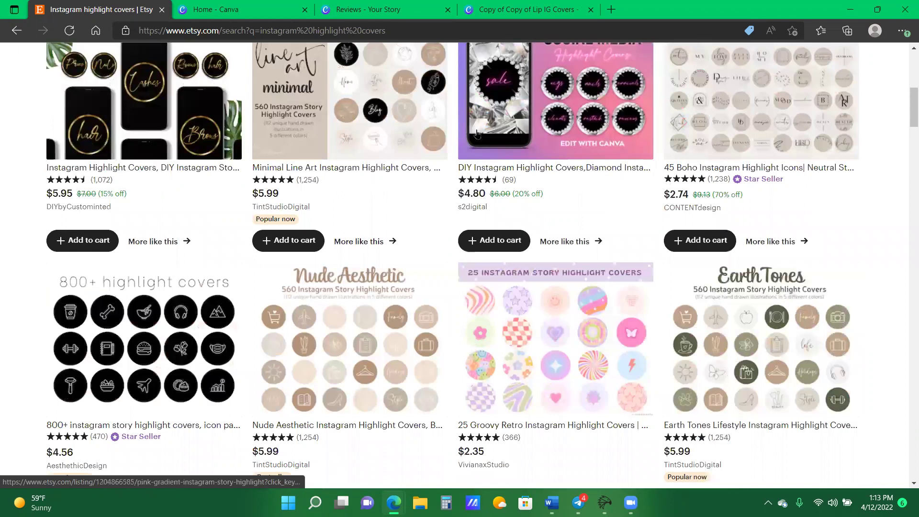
scroll(477, 135, up, 3)
click(446, 16)
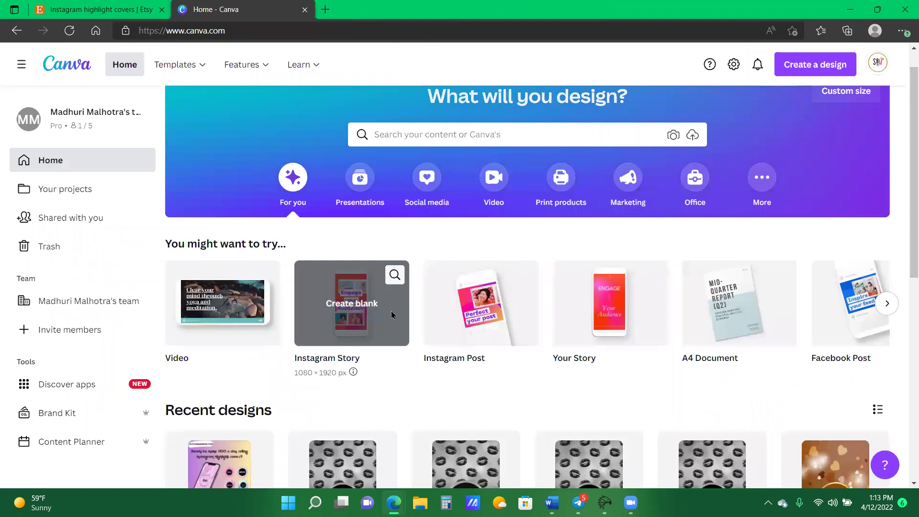
Step: Create a blank Instagram Story design and search Elements for 'gold glitter'
click(391, 311)
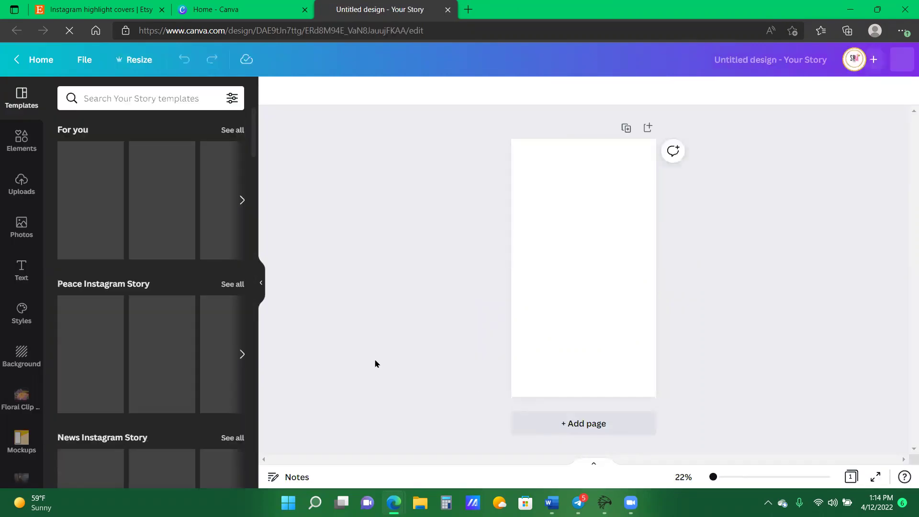
click(25, 146)
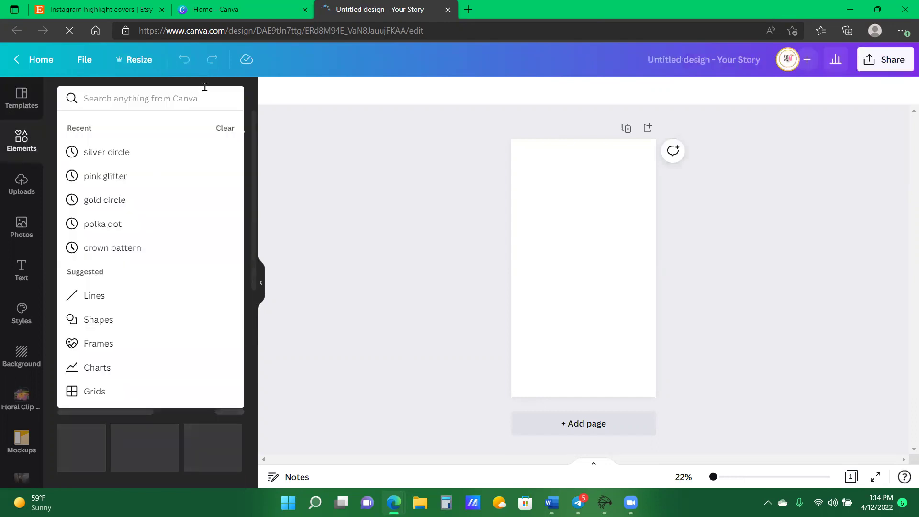
click(205, 89)
text(gold)
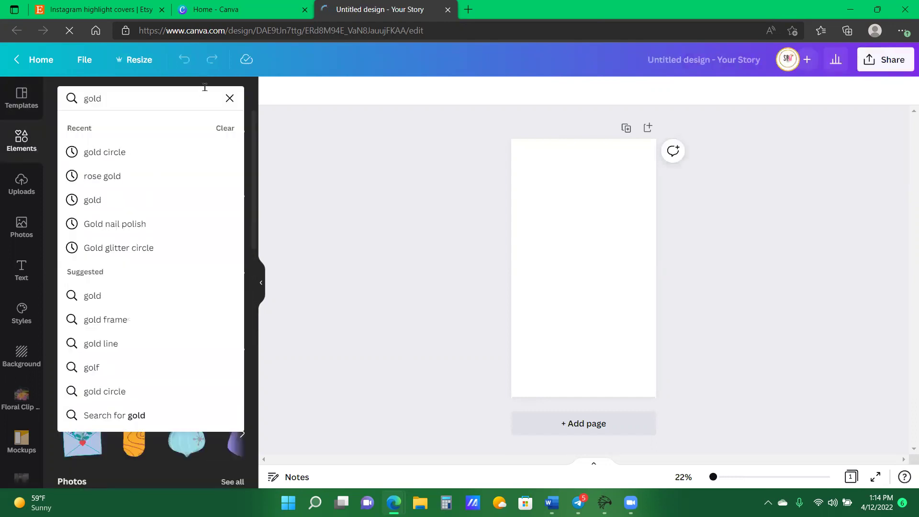
text( glitter)
key(Return)
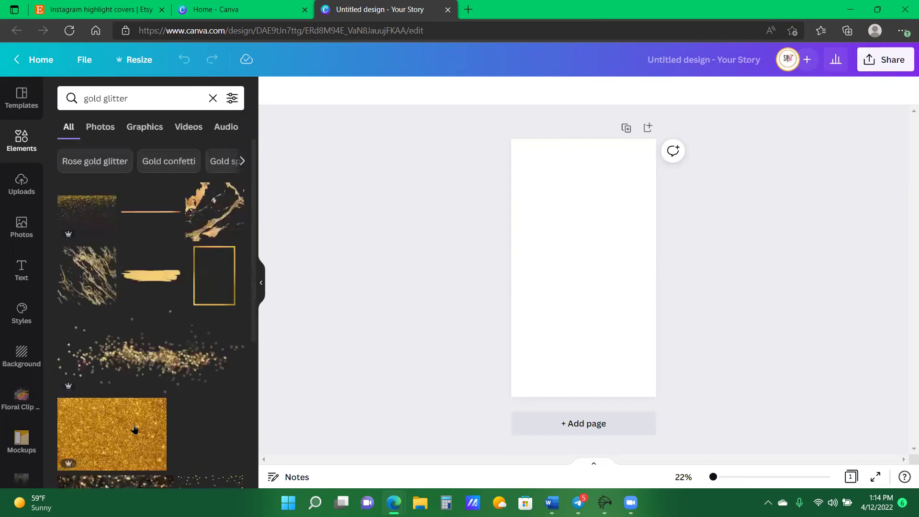
Step: Add the gold glitter image and set it as the page background
click(135, 428)
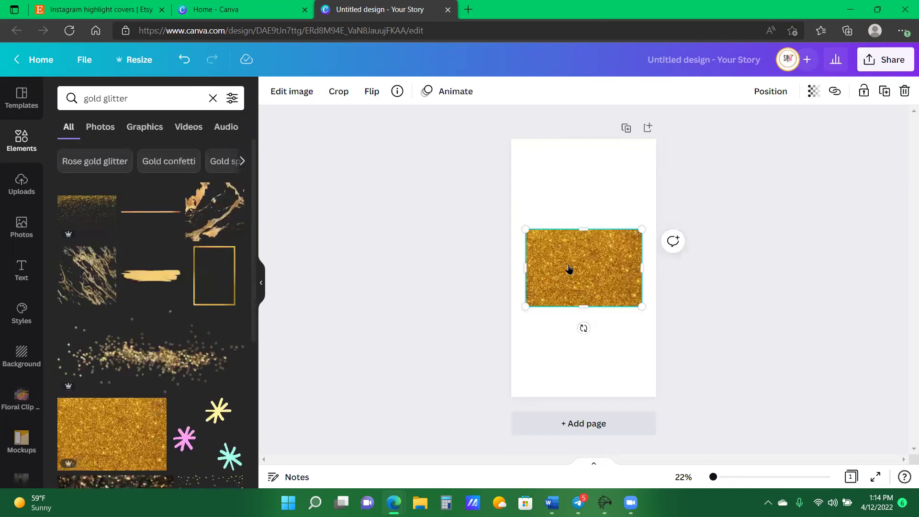
right_click(569, 269)
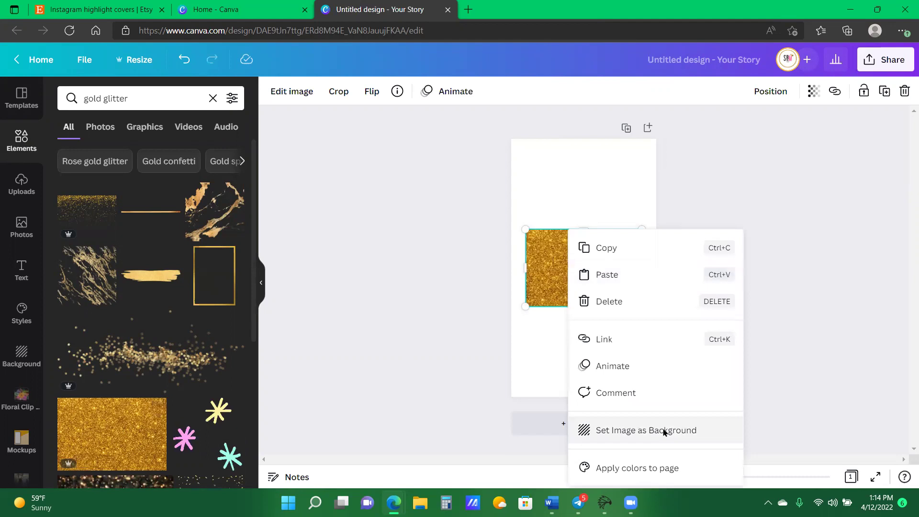
click(664, 431)
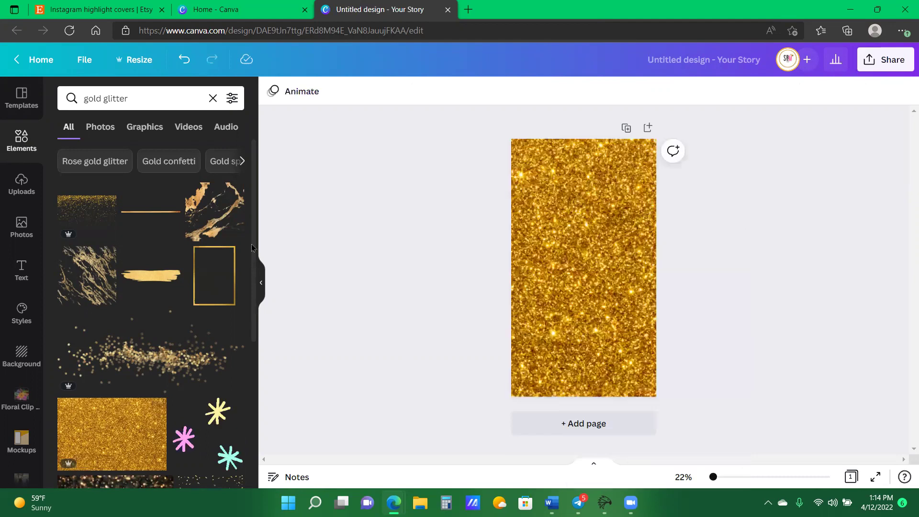
Step: Search Elements for a gold circle, place it, enlarge it and centre it on the page
click(128, 98)
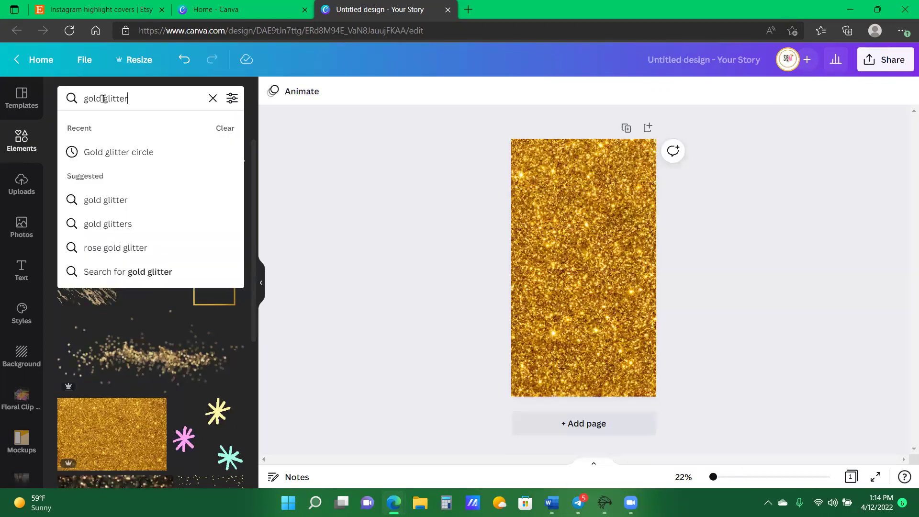
double_click(104, 99)
text(cirl)
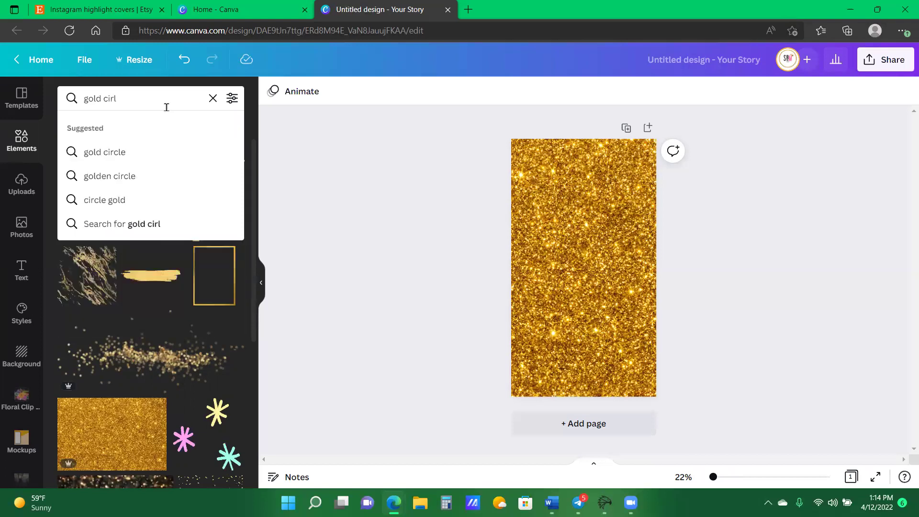
click(116, 150)
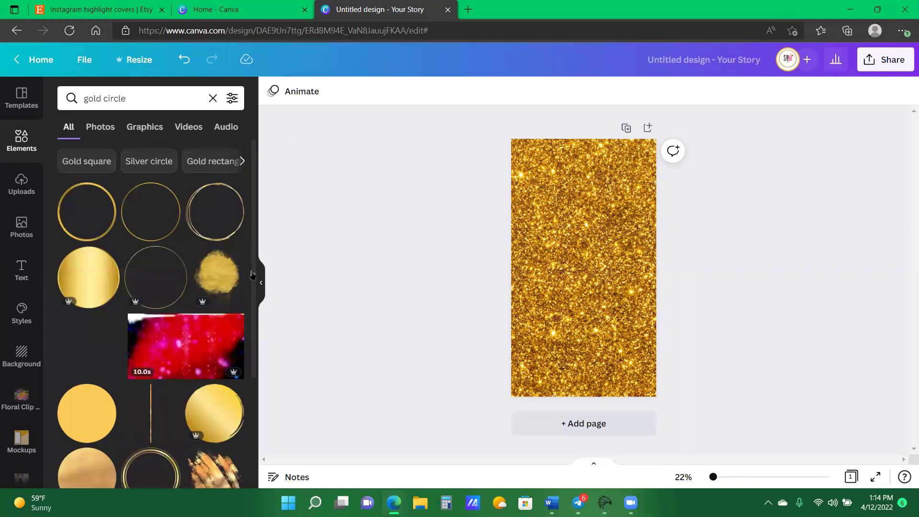
scroll(228, 269, down, 3)
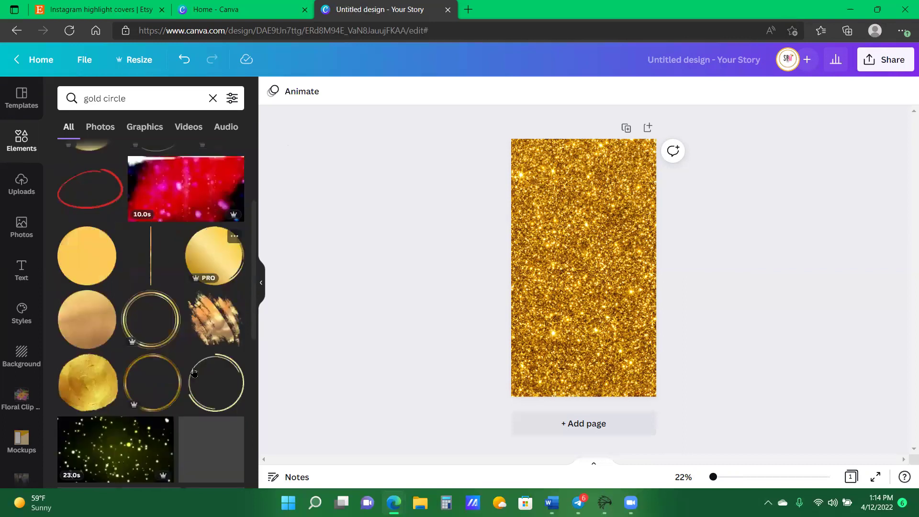
scroll(91, 260, up, 2)
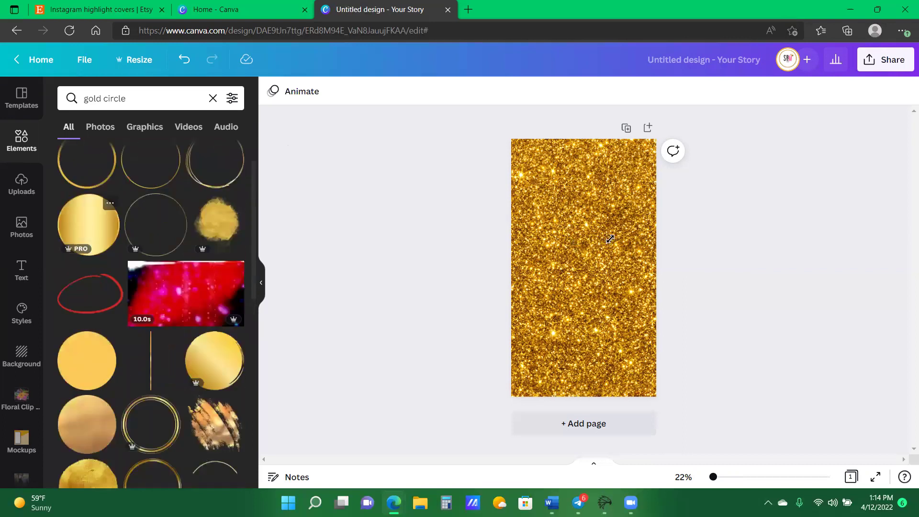
drag(621, 231, 629, 223)
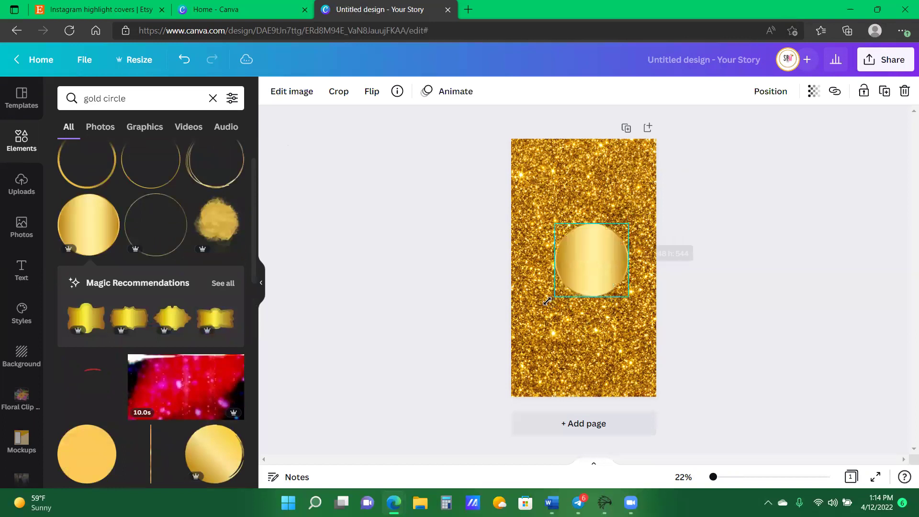
drag(547, 301, 535, 311)
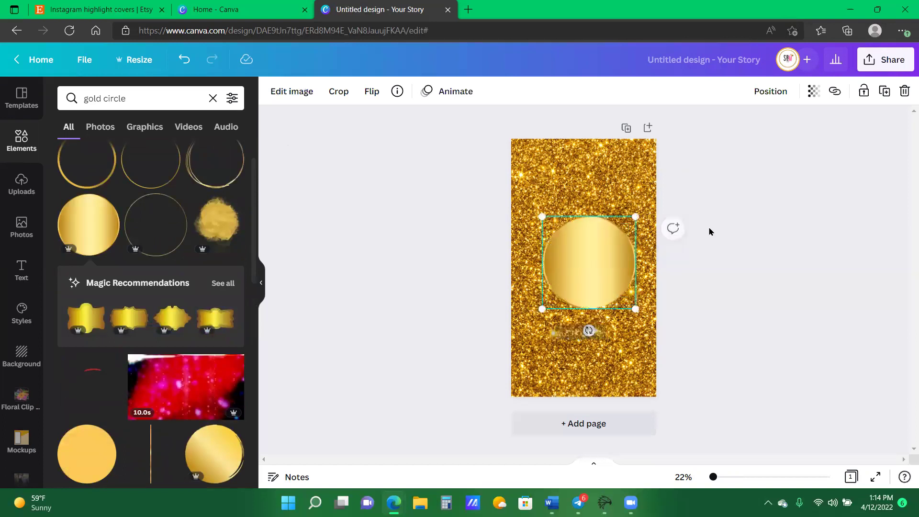
click(764, 94)
click(729, 199)
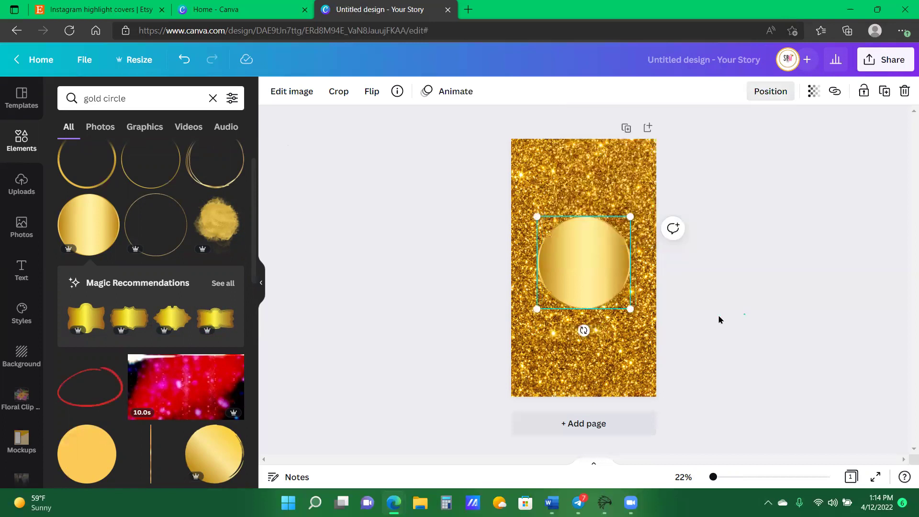
Step: Add a plain circle sized inside the gold one and fill it black
click(18, 146)
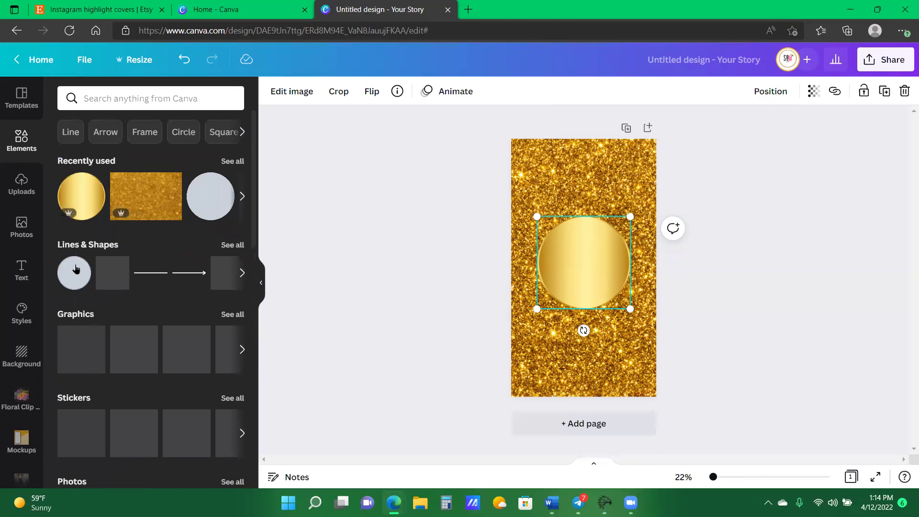
click(82, 266)
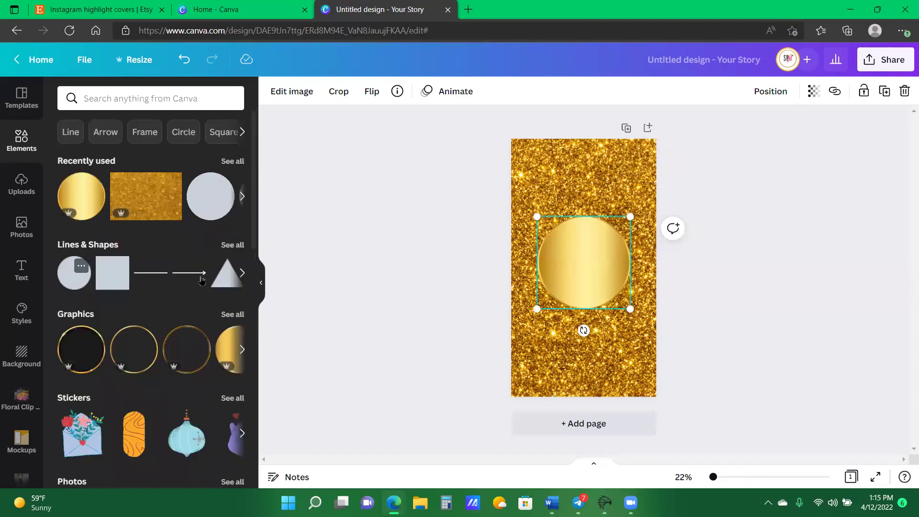
click(63, 280)
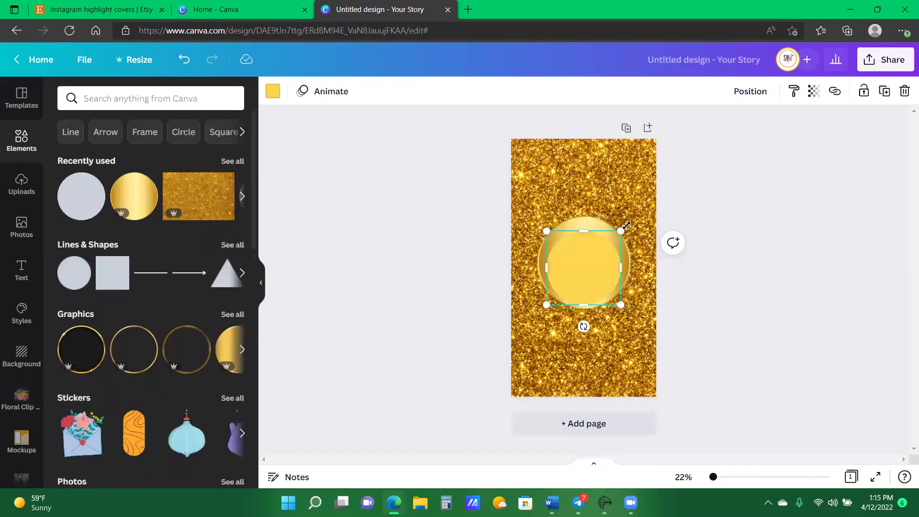
drag(621, 230, 627, 224)
drag(545, 302, 540, 309)
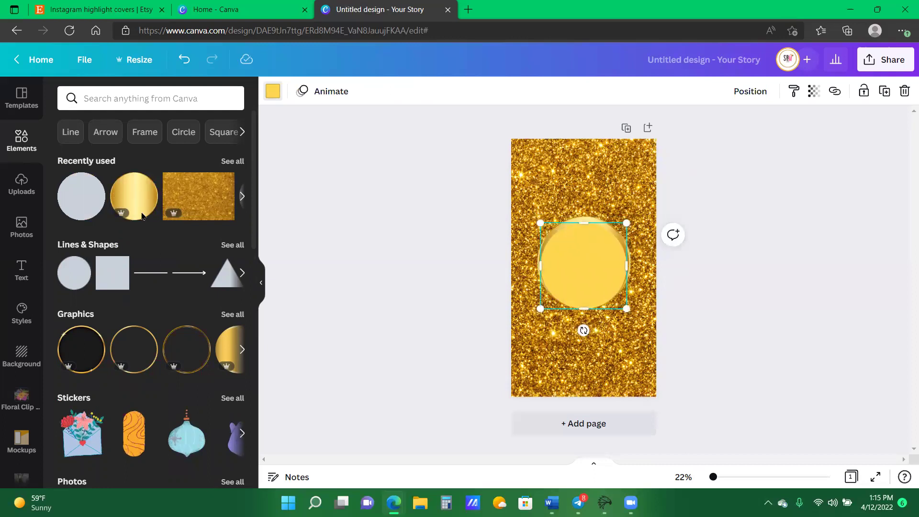
click(273, 90)
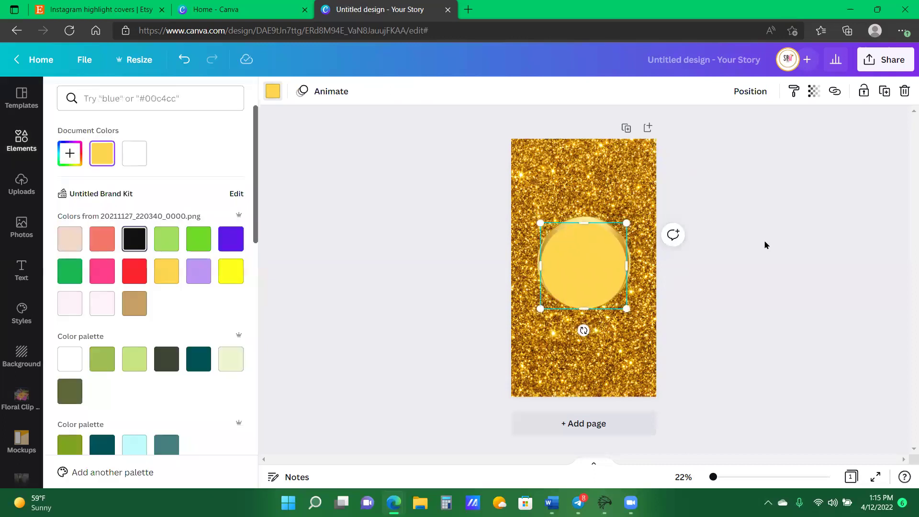
click(579, 273)
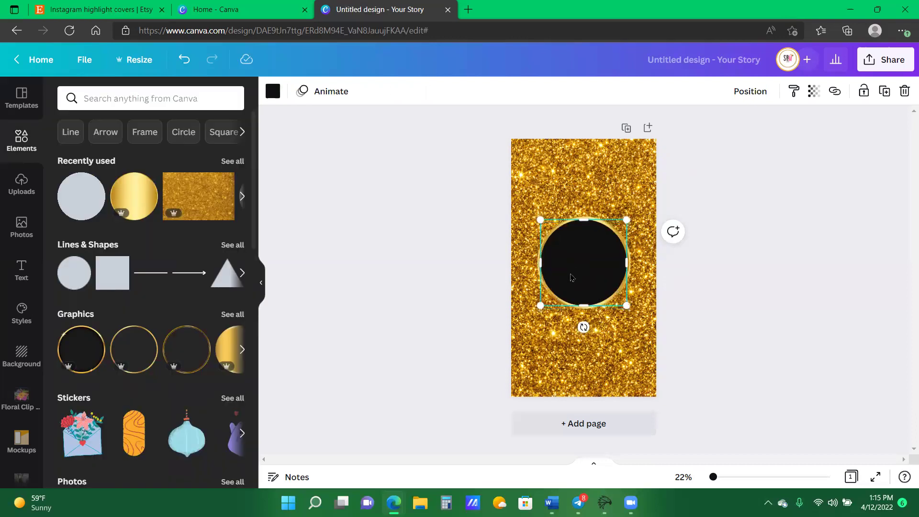
click(672, 301)
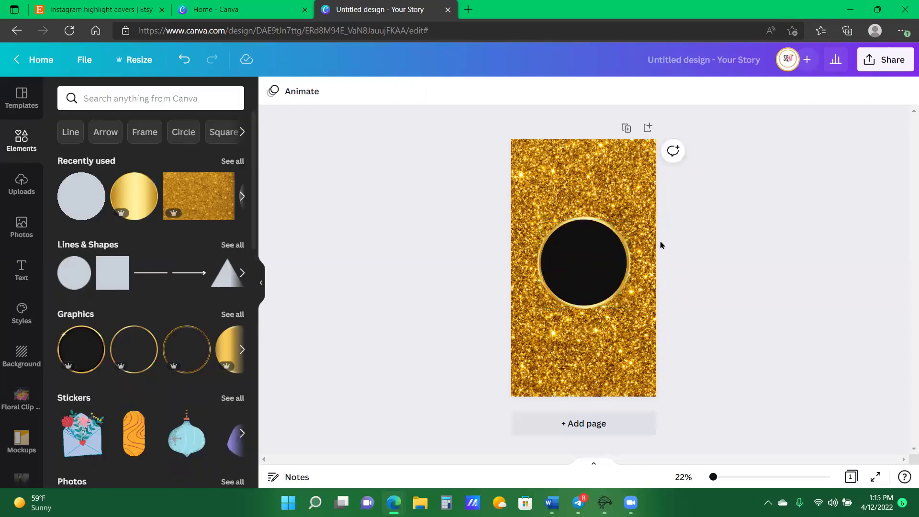
Step: Add a subheading reading 'Reviews', enlarge it and centre it in the black circle
click(27, 276)
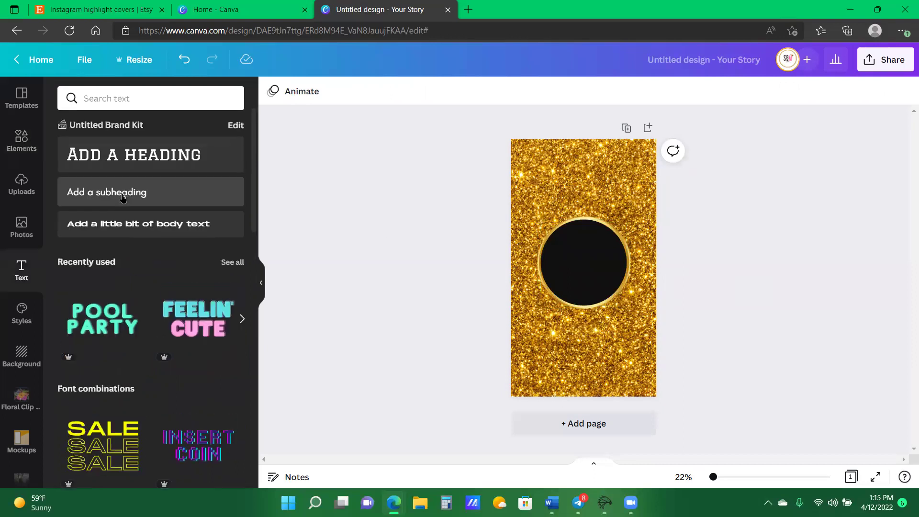
click(123, 198)
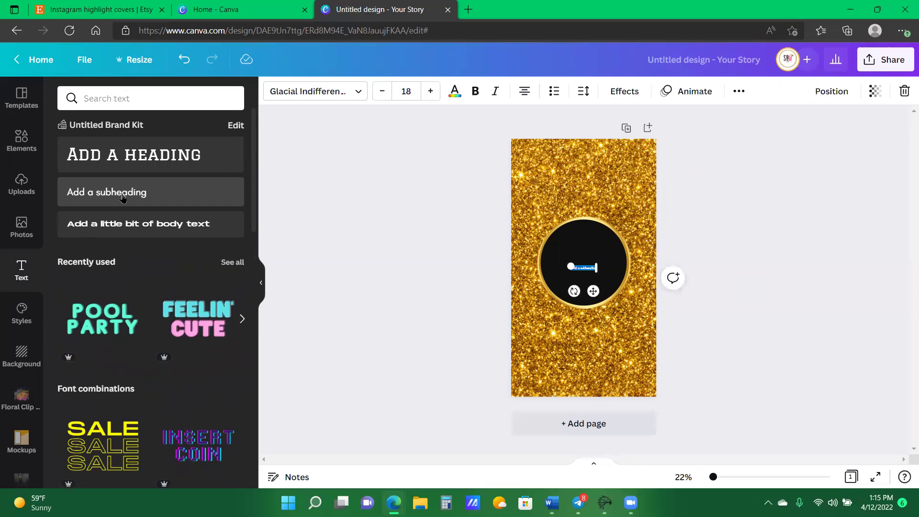
key(BackSpace)
text(Reviews)
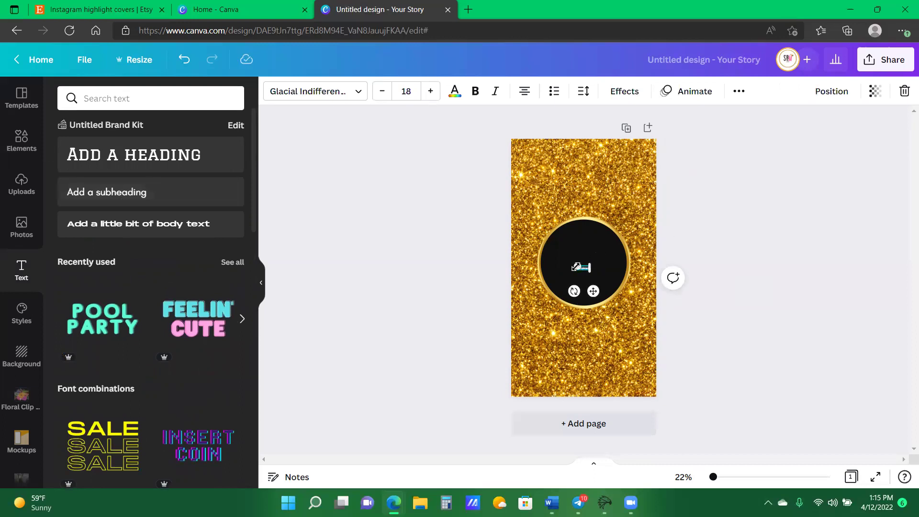
drag(574, 263, 541, 233)
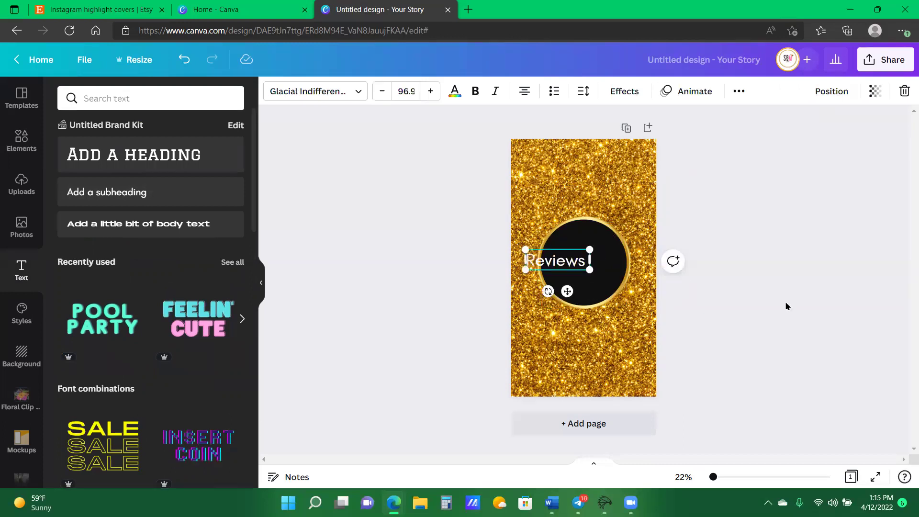
key(alt+shift+c)
click(432, 147)
Step: Set the Reviews text font to Authentica Regular
click(357, 92)
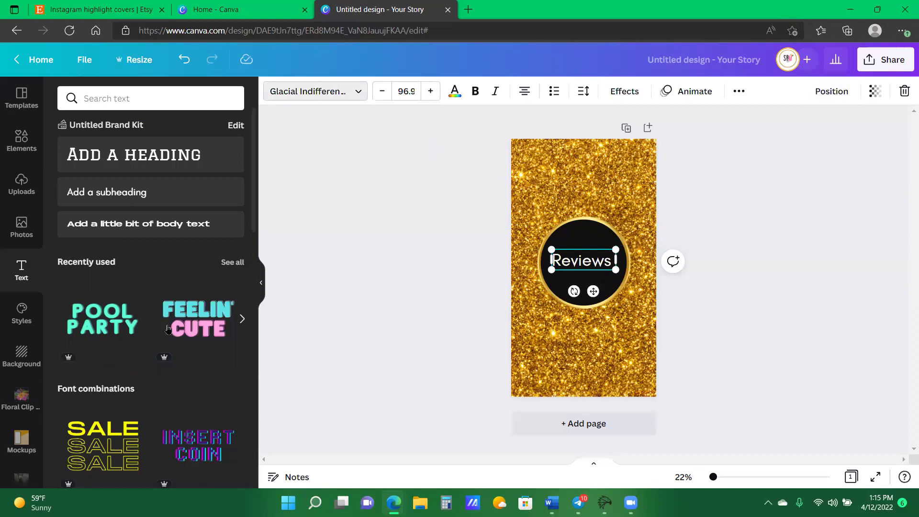
scroll(177, 346, down, 4)
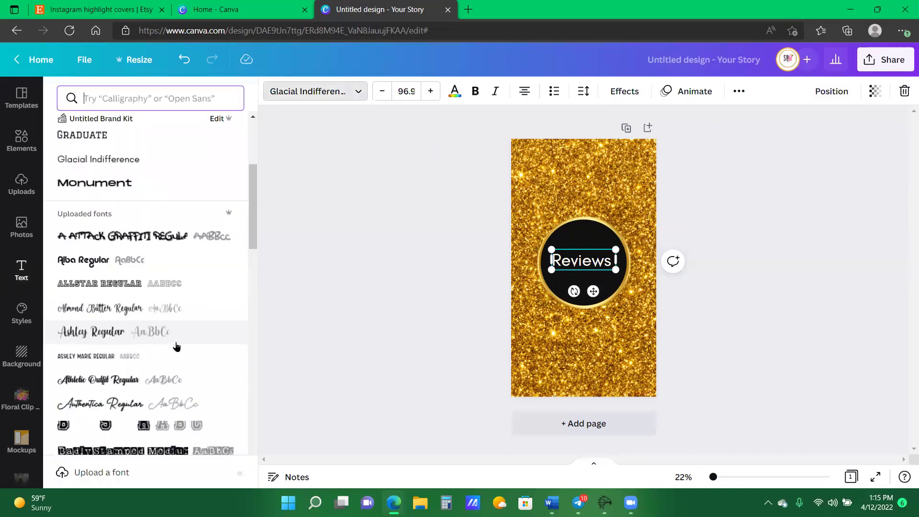
scroll(176, 346, down, 1)
scroll(174, 175, down, 4)
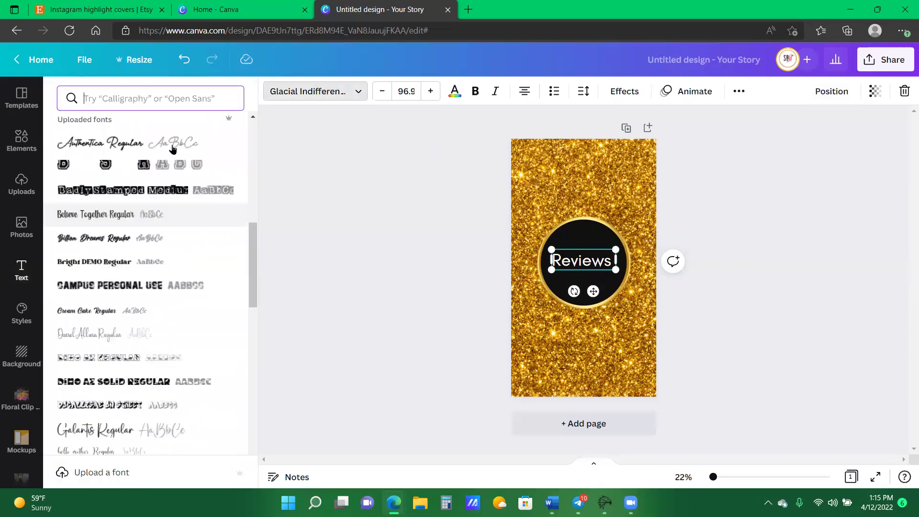
click(173, 150)
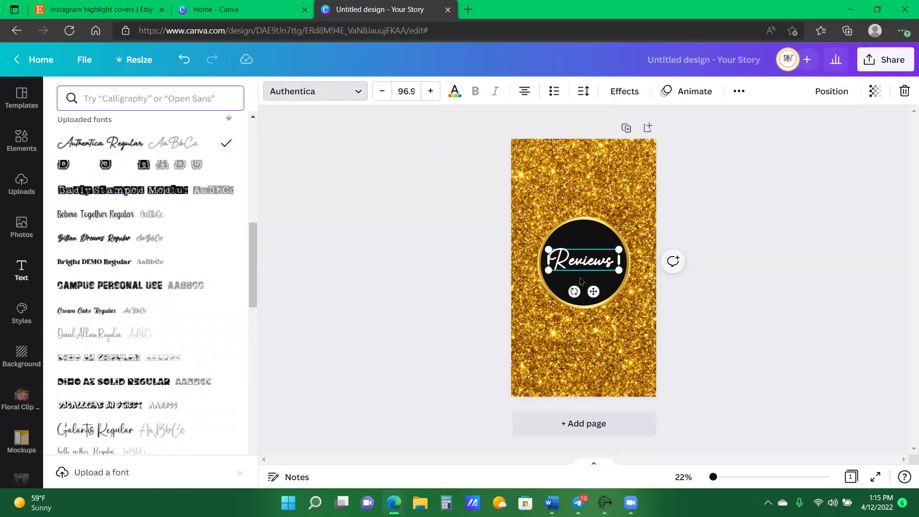
click(762, 292)
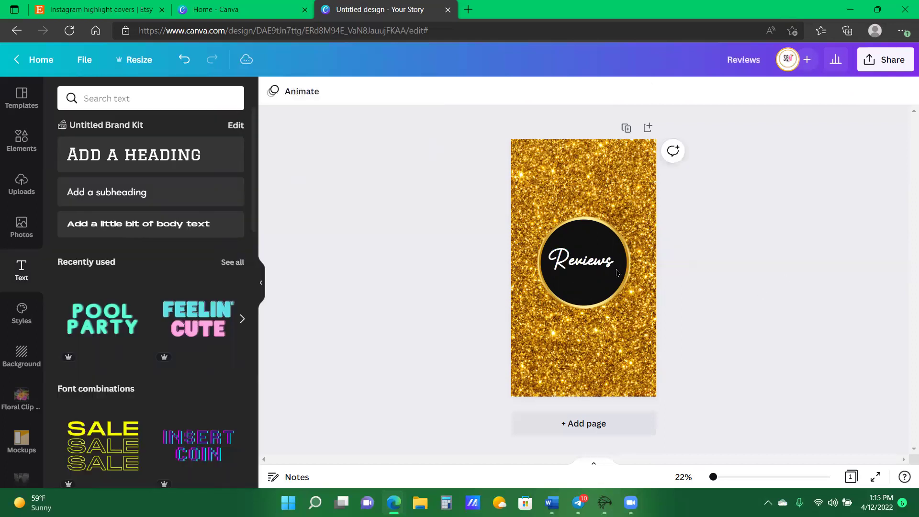
click(592, 271)
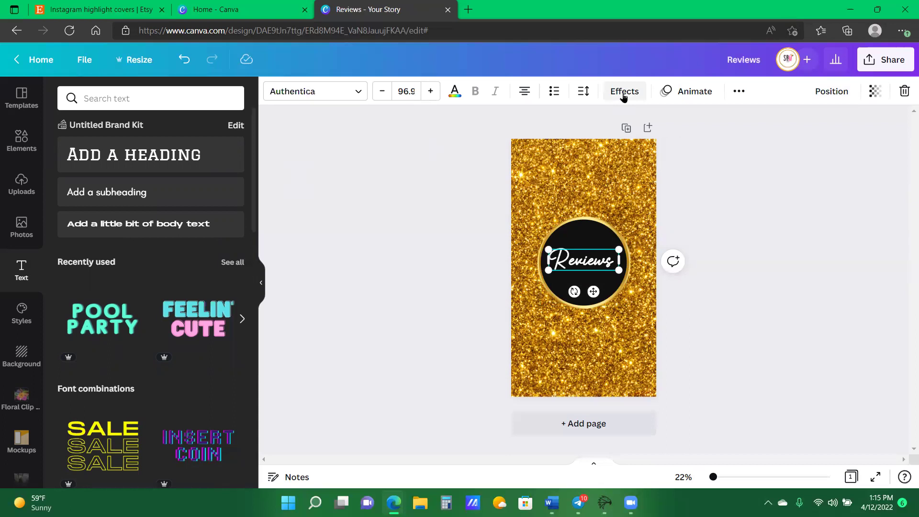
click(625, 91)
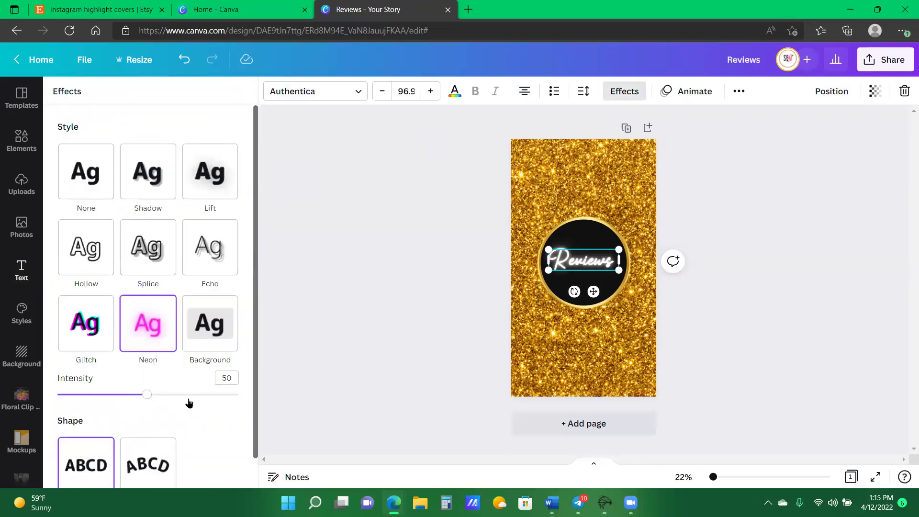
click(189, 395)
click(364, 288)
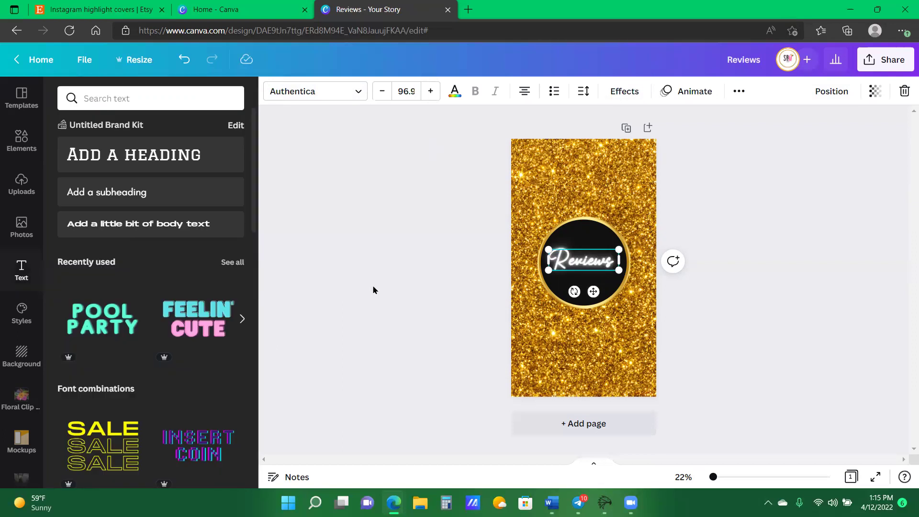
click(601, 274)
click(625, 91)
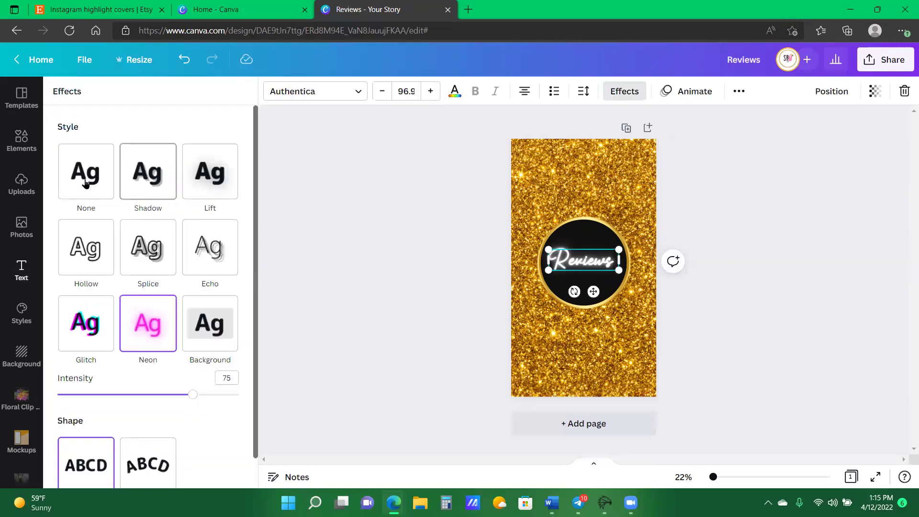
key(ctrl+z)
key(ctrl+z)
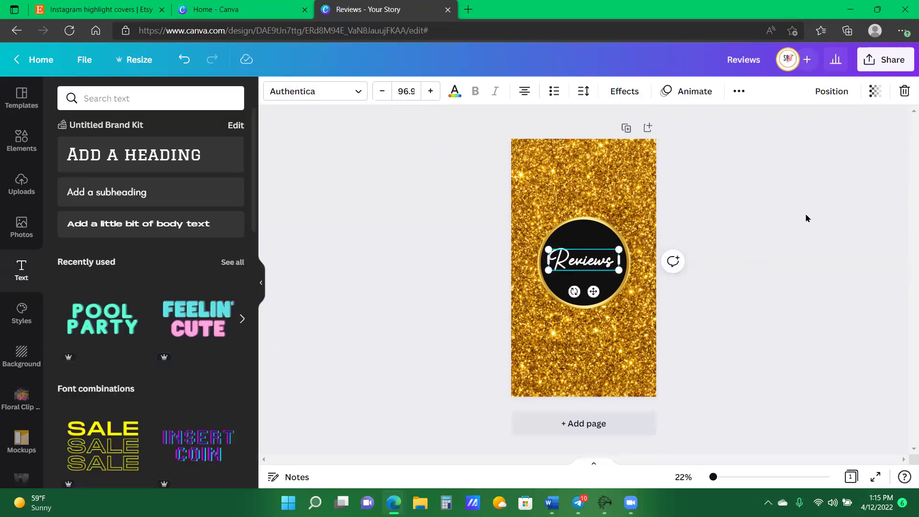
Step: Duplicate the Reviews page and relabel the copy 'Clients'
click(627, 129)
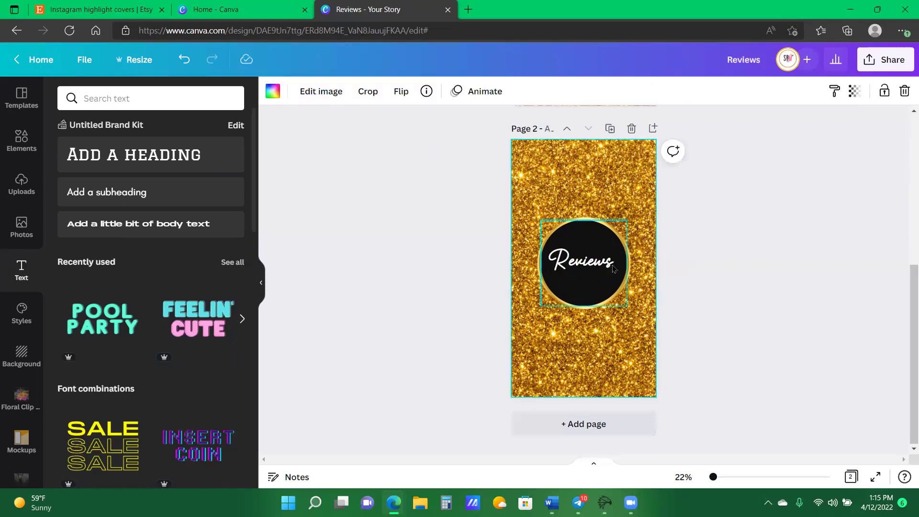
click(612, 265)
double_click(552, 260)
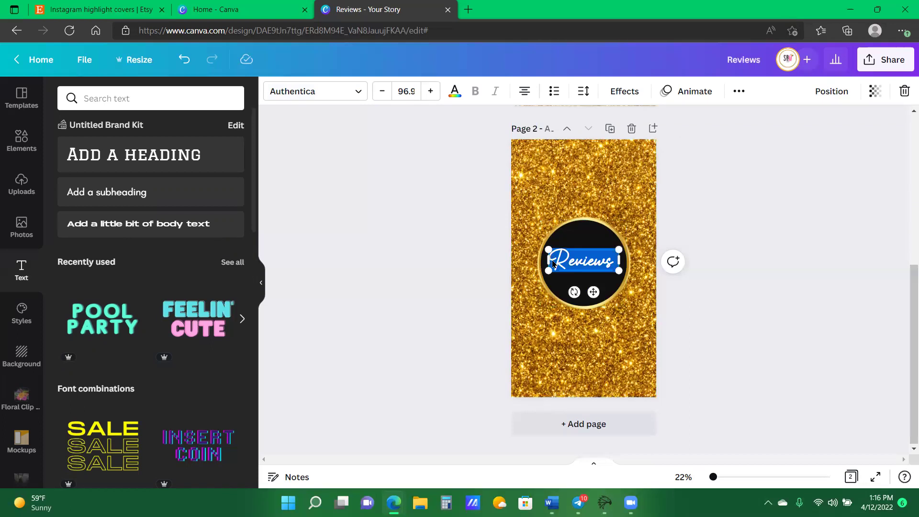
text(C)
text(u)
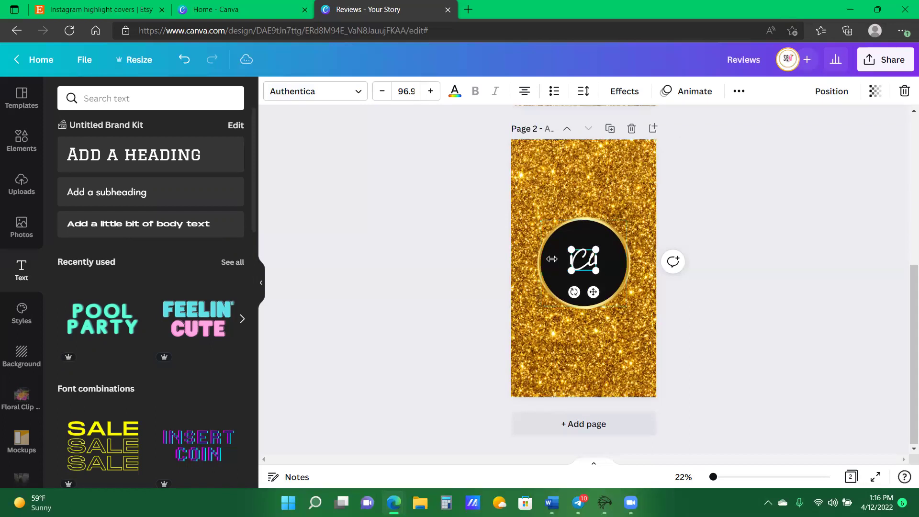
text(ien)
key(BackSpace)
text(n)
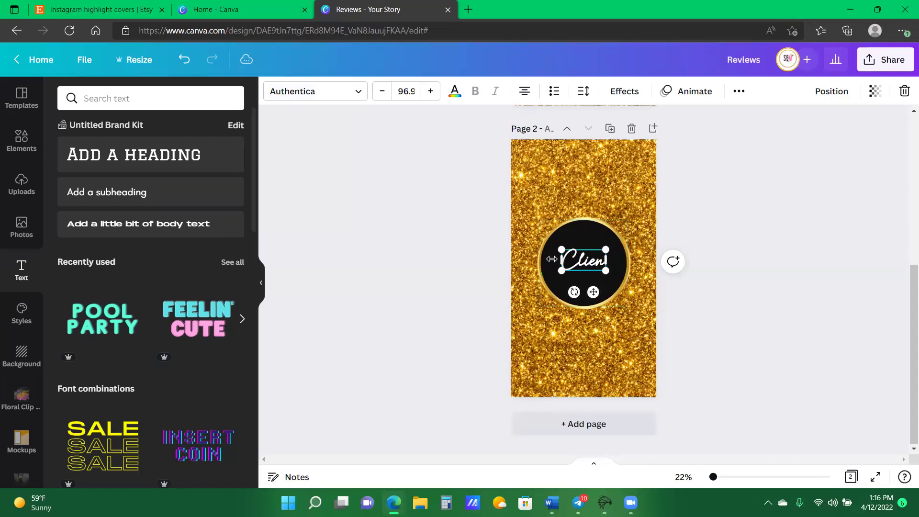
text(ts)
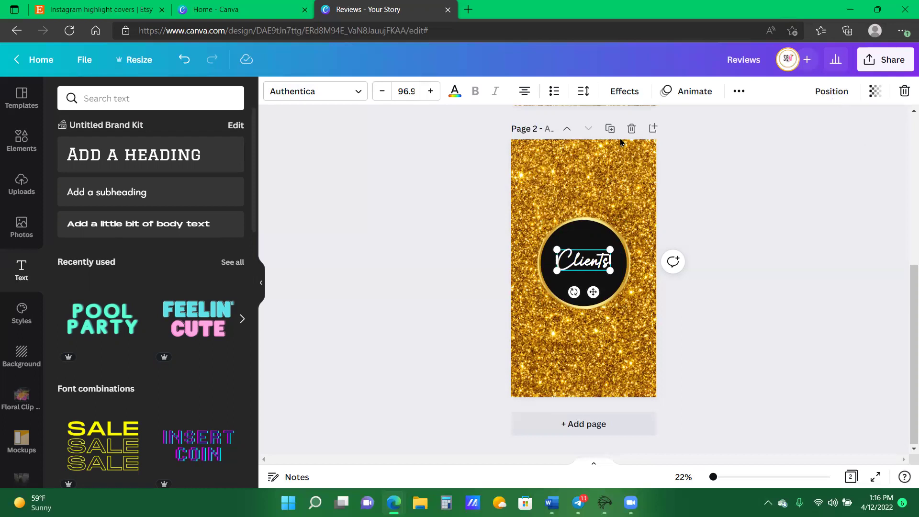
Step: Duplicate the Clients page, relabel the copy 'Policy', and duplicate it once more
click(610, 129)
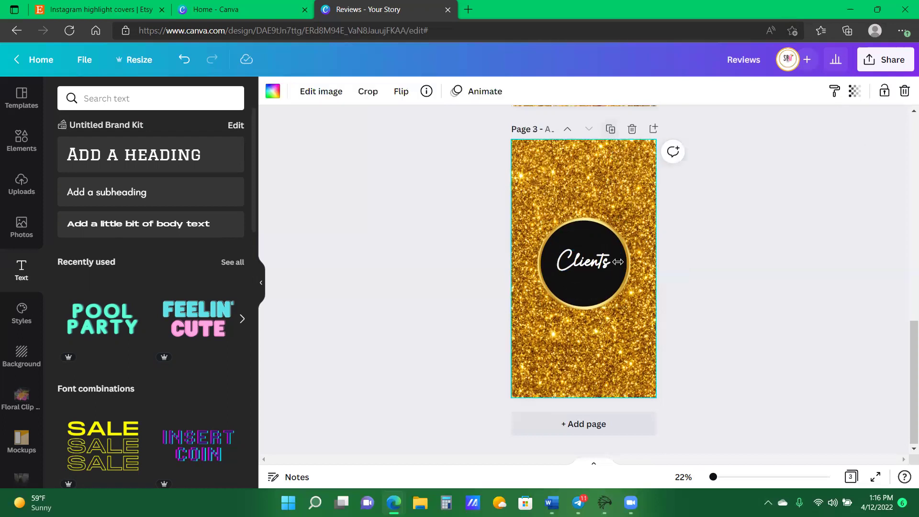
click(617, 268)
click(608, 266)
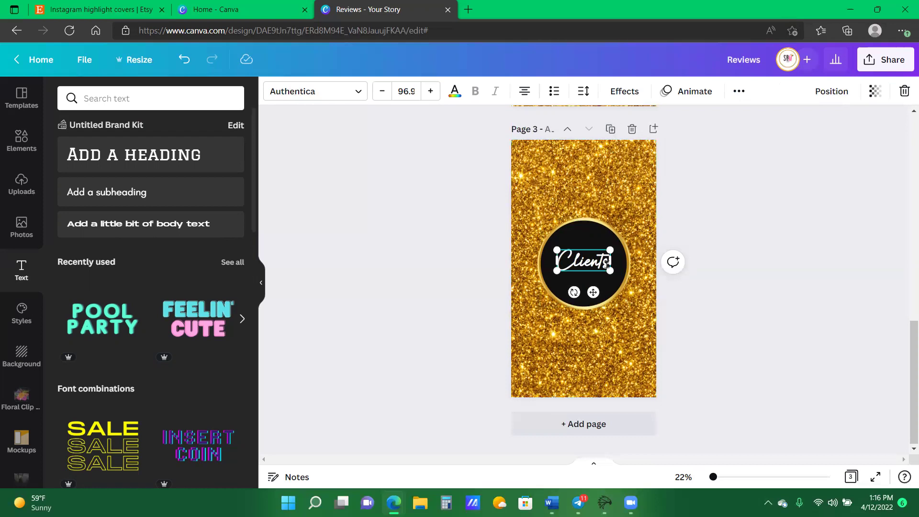
double_click(606, 264)
key(BackSpace)
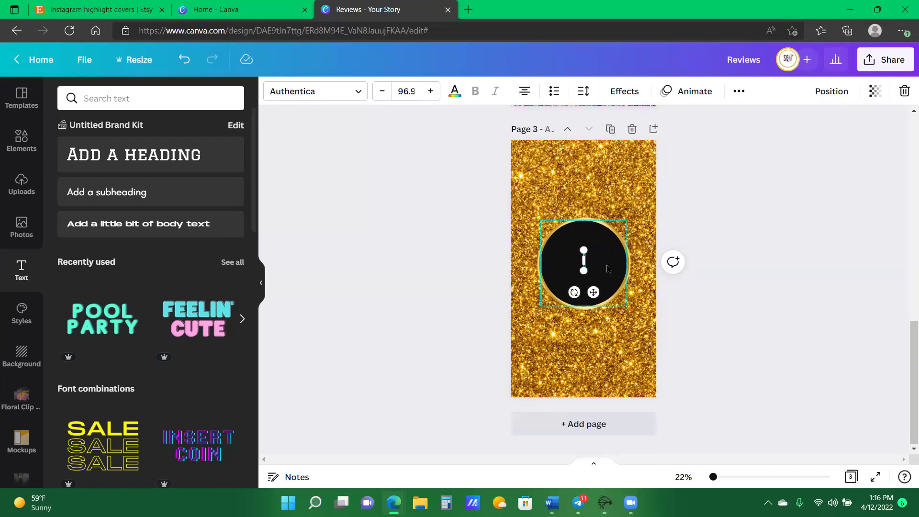
text(Policy)
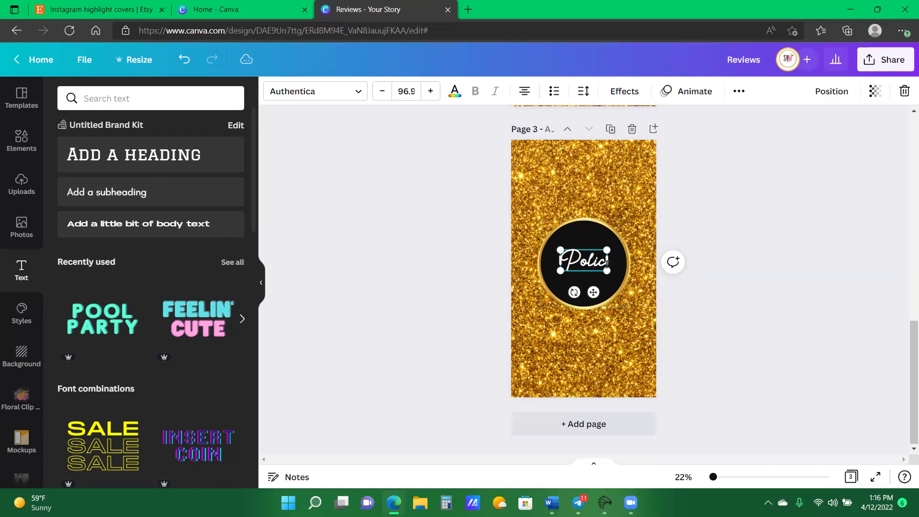
click(610, 129)
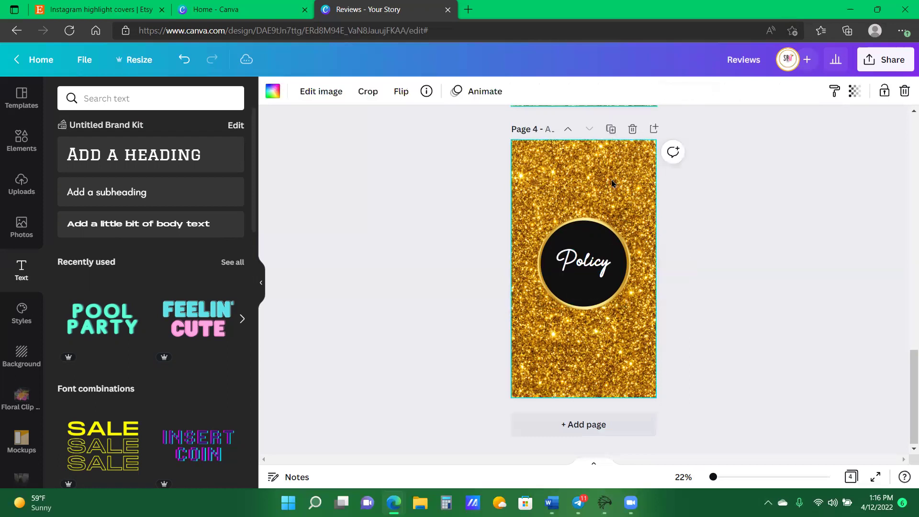
Step: Relabel the fourth page 'Makeup', then duplicate it and relabel the copy 'Nails'
double_click(606, 268)
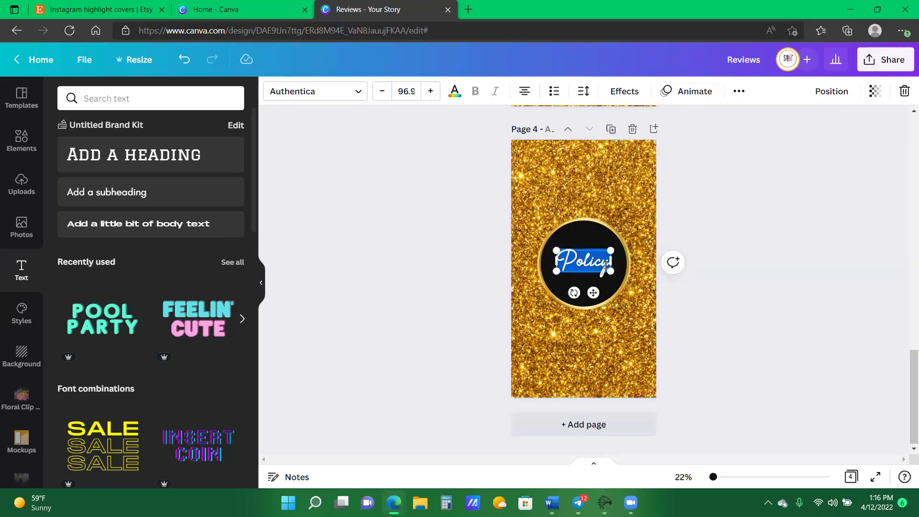
key(BackSpace)
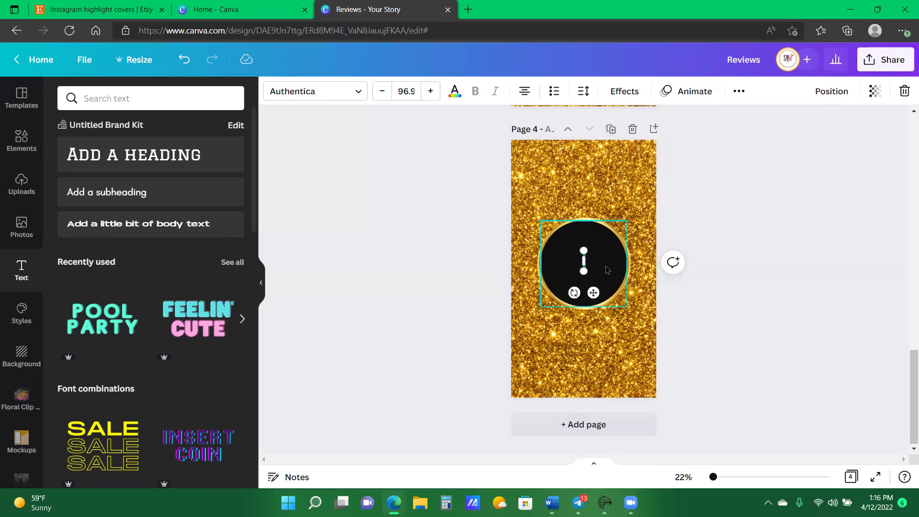
text(Makeup)
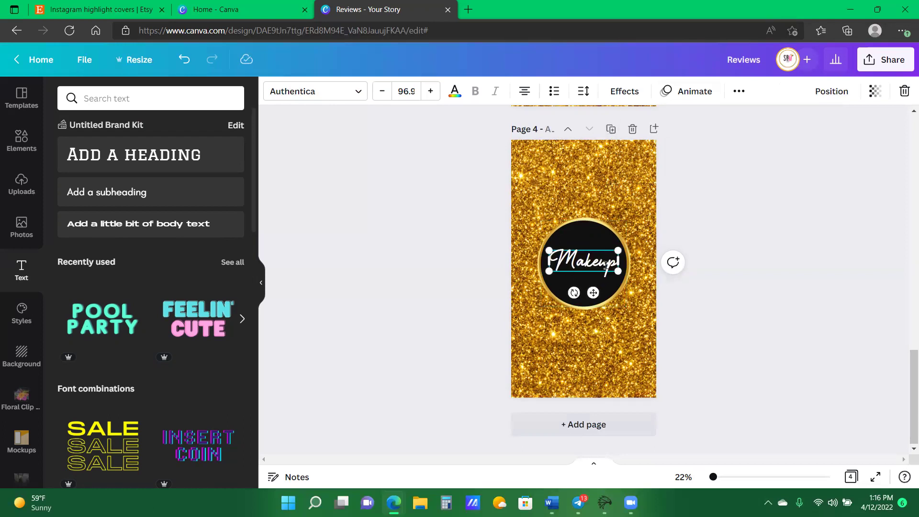
click(611, 129)
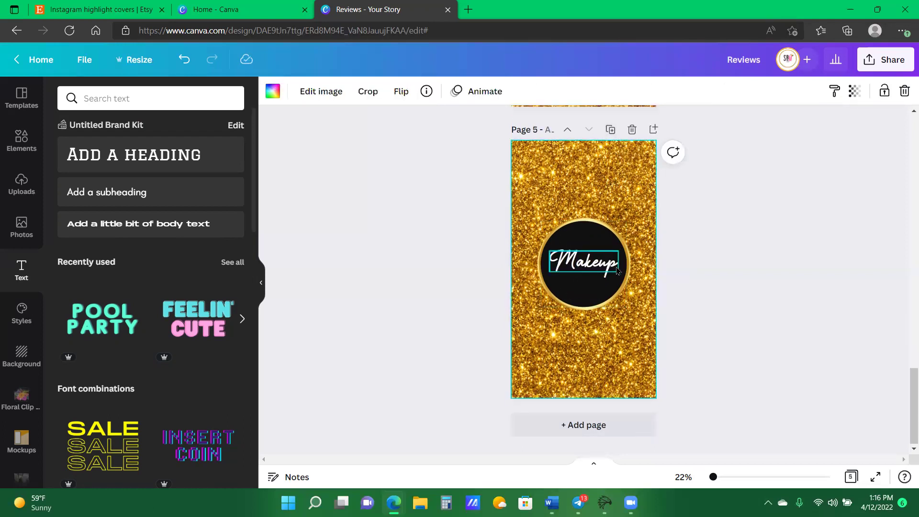
click(618, 270)
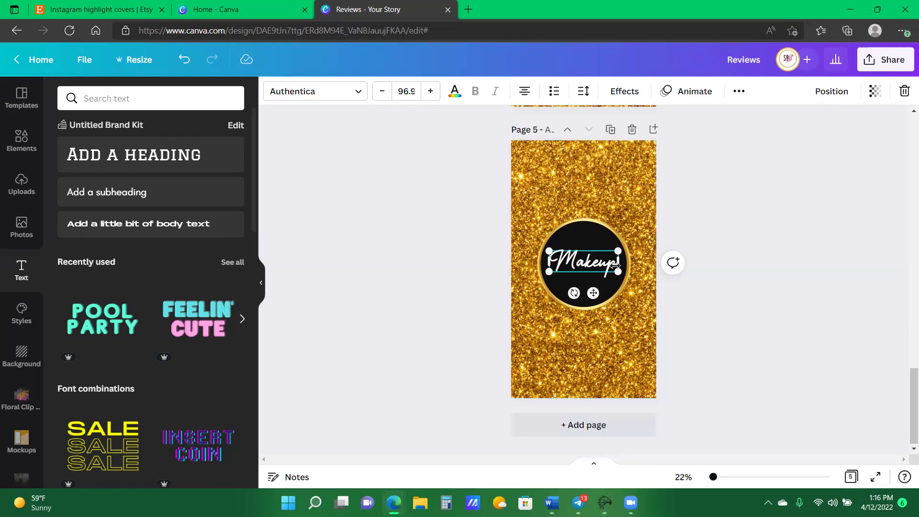
key(BackSpace)
key(BackSpace)
key(BackSpace)
key(BackSpace)
key(BackSpace)
key(BackSpace)
text(Nails)
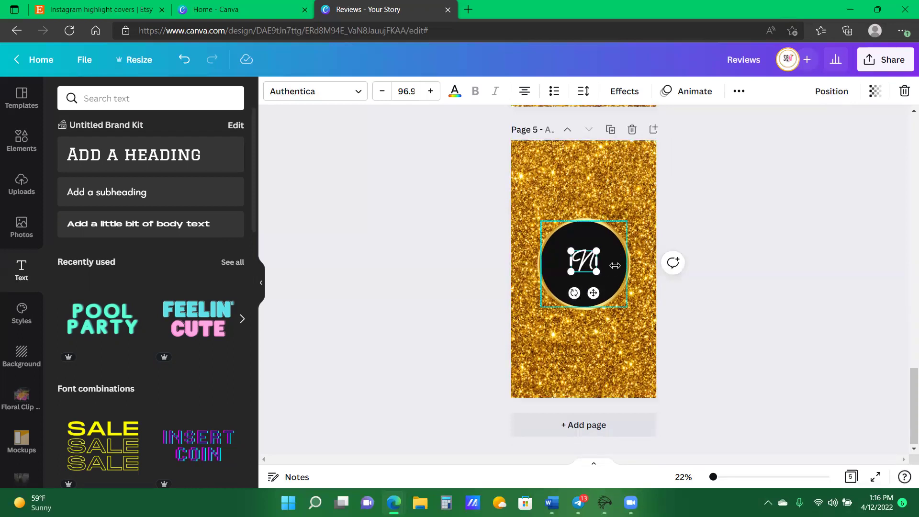
Step: Duplicate the Nails page and widen its Nails text box slightly
click(611, 130)
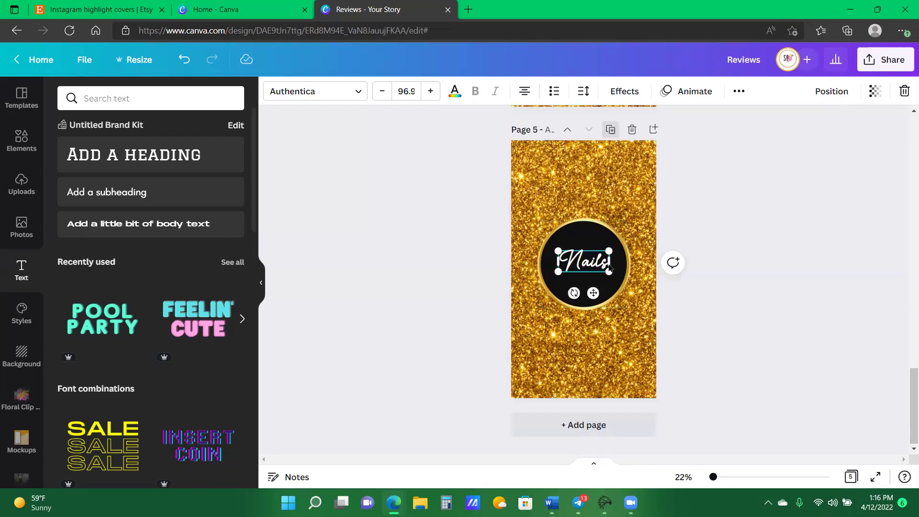
click(608, 266)
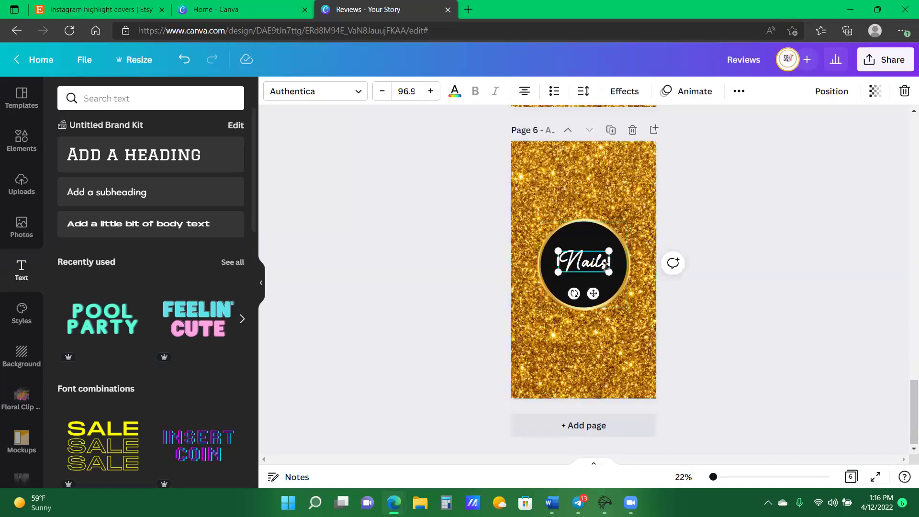
double_click(572, 259)
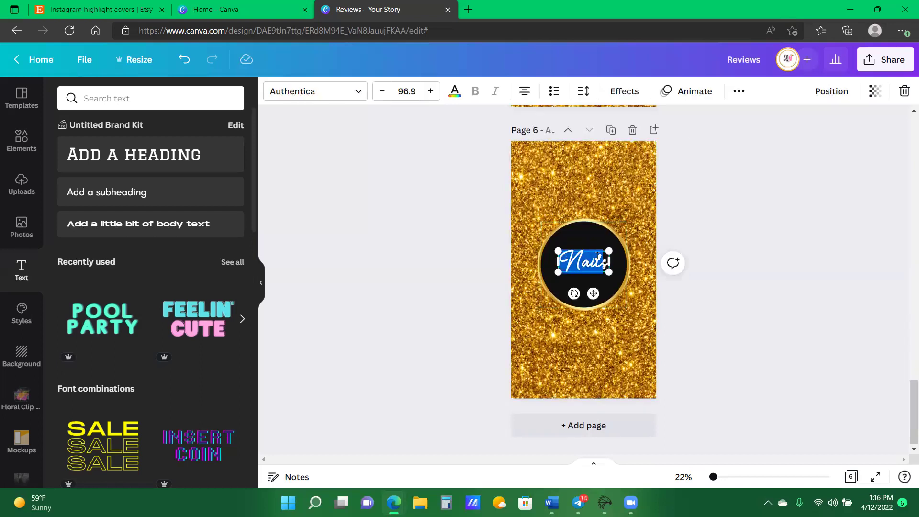
drag(610, 261, 613, 262)
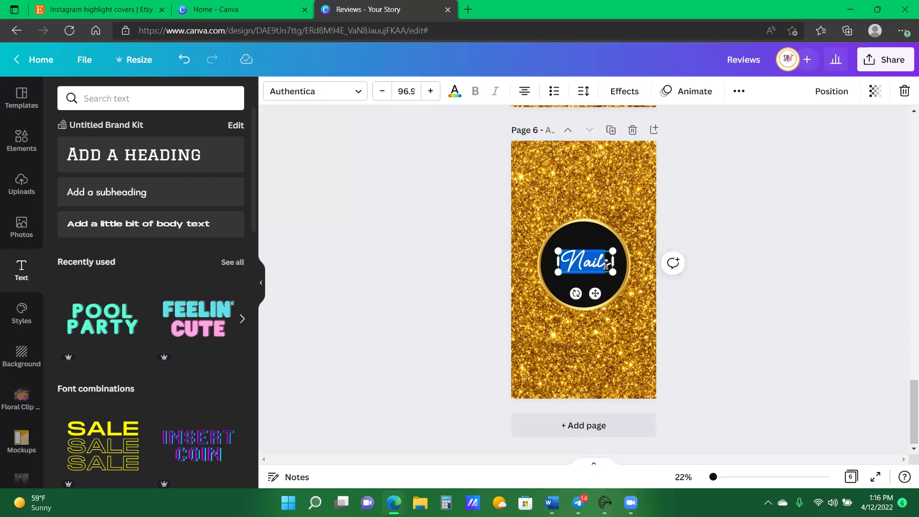
click(603, 266)
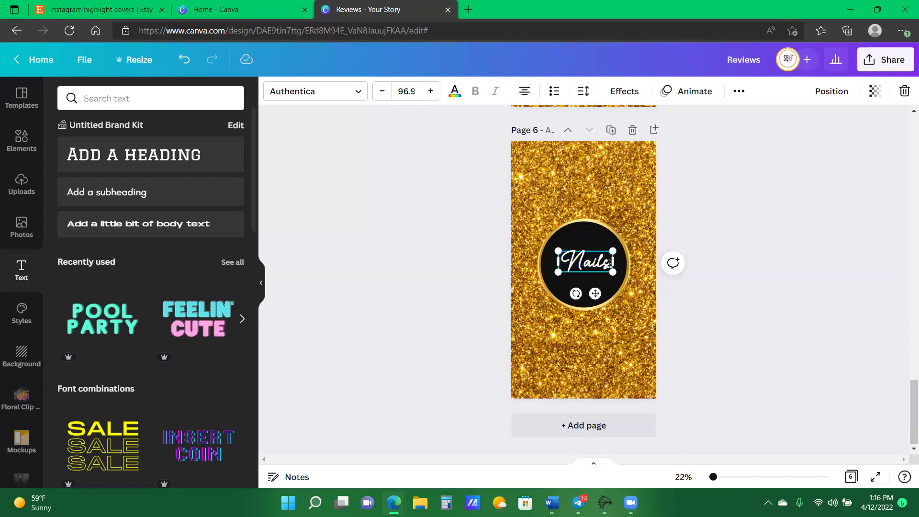
drag(613, 262, 561, 262)
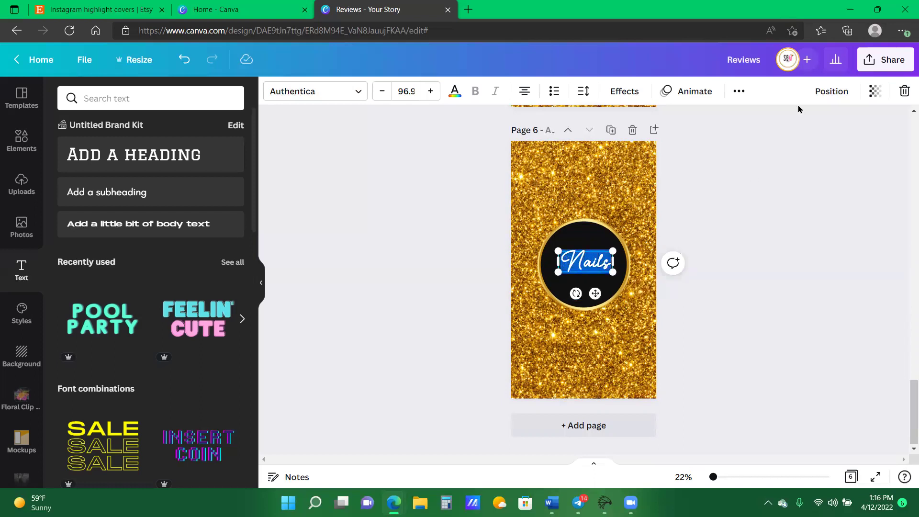
Step: Set the design's share link access to 'Anyone with the link' with edit rights
click(891, 60)
click(785, 195)
click(772, 285)
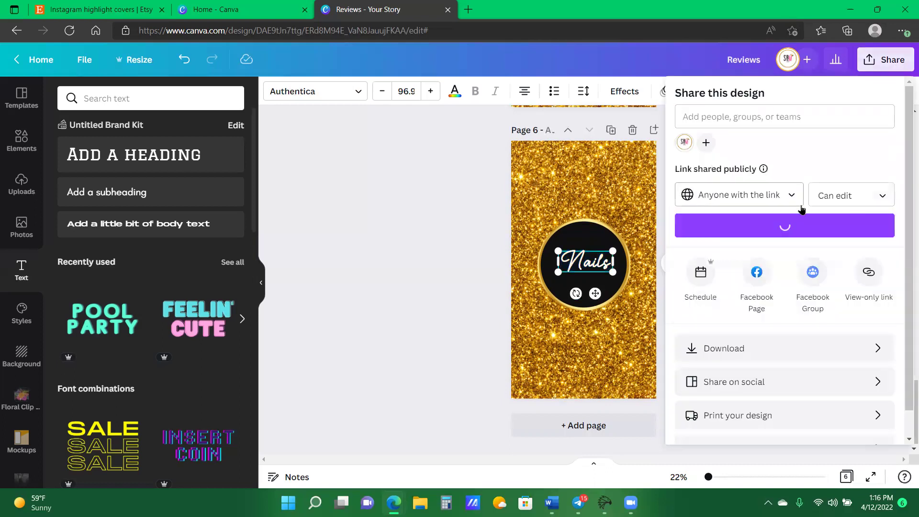
click(421, 237)
click(611, 269)
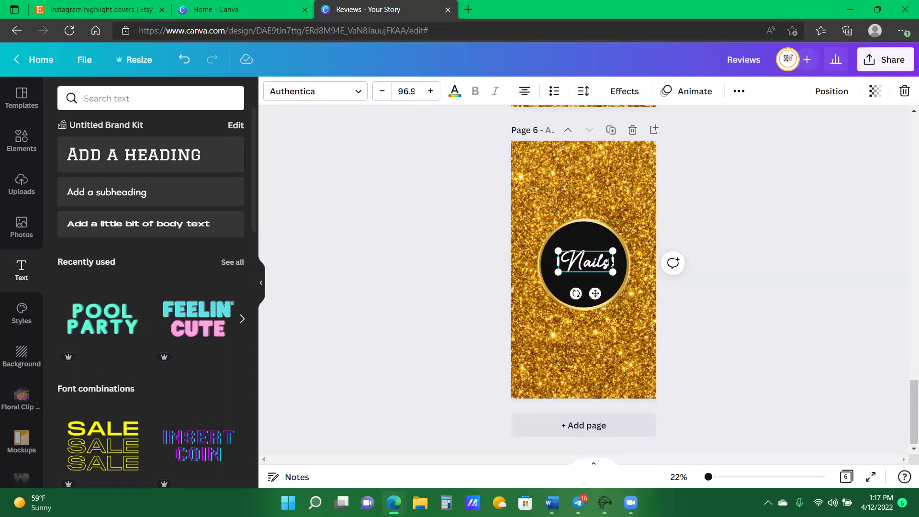
Step: Replace the sixth page's 'Nails' with 'Bundles', resize it to 106 and centre it in the circle
scroll(608, 265, down, 2)
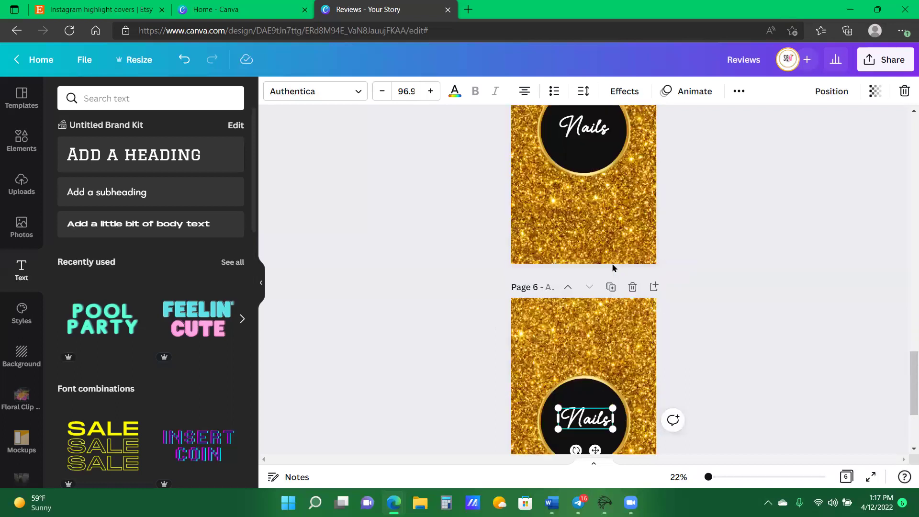
scroll(610, 269, up, 2)
double_click(610, 265)
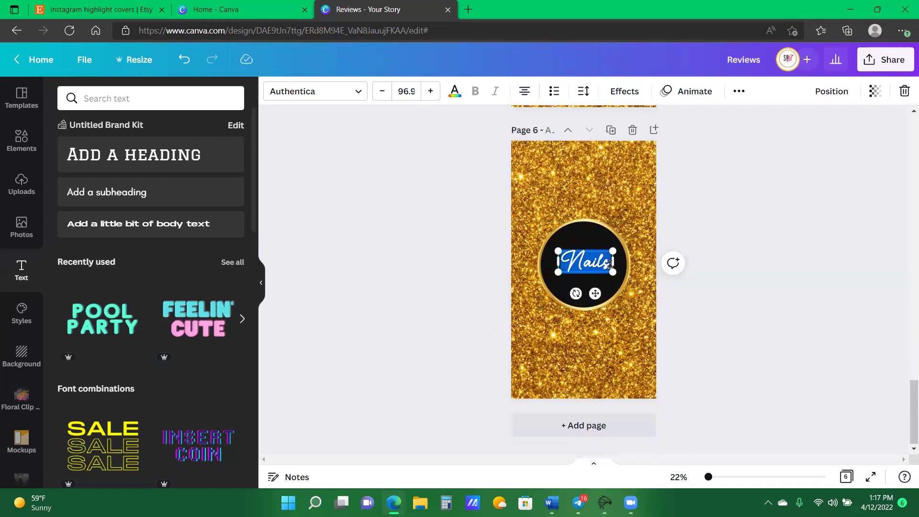
key(BackSpace)
text(Bundles)
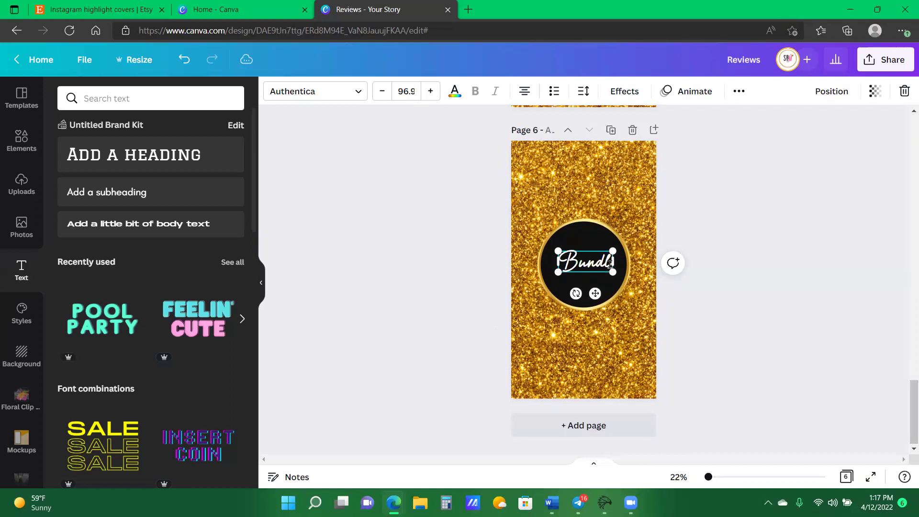
click(382, 91)
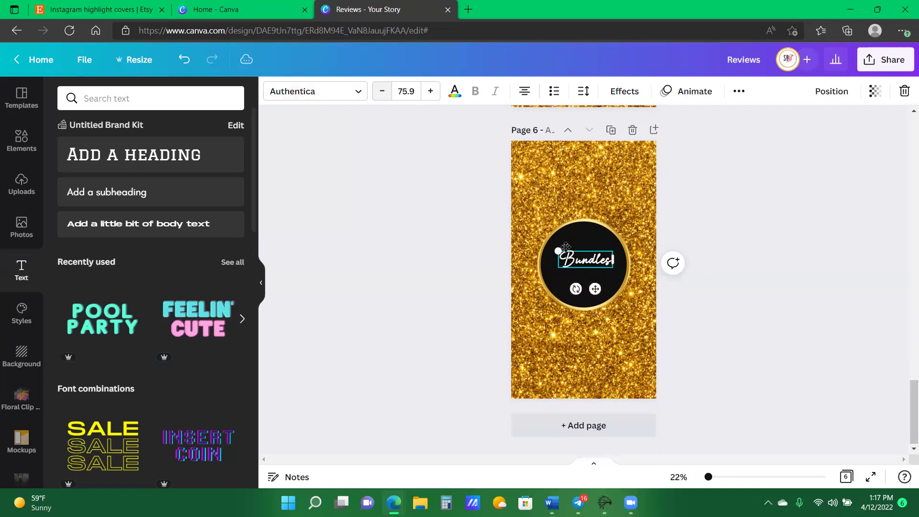
drag(551, 264, 537, 267)
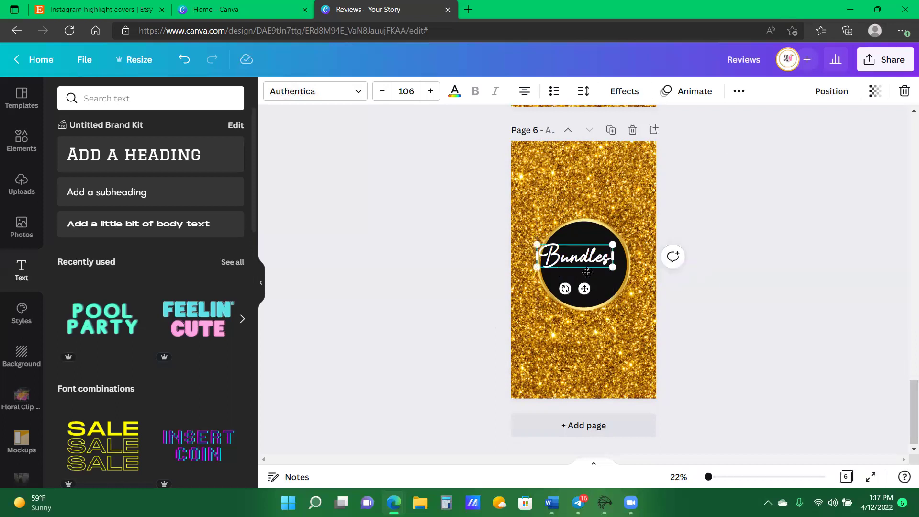
drag(584, 255, 594, 263)
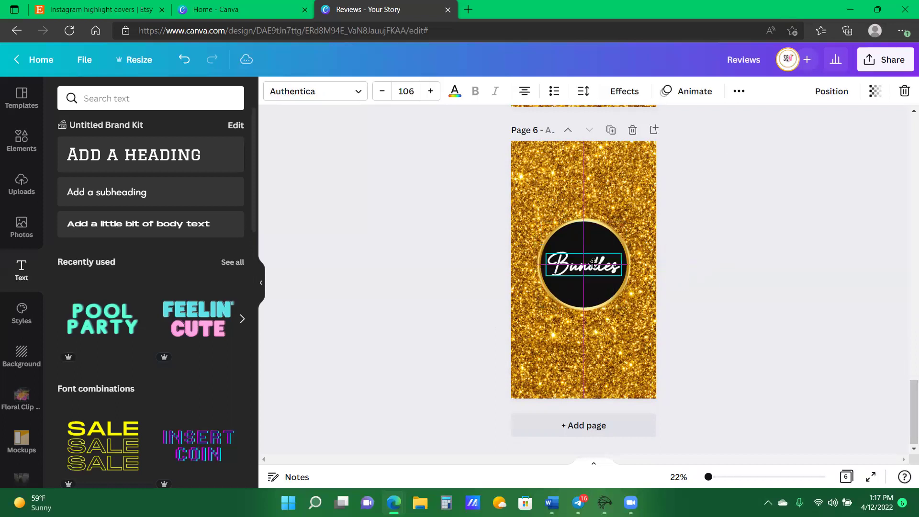
click(749, 241)
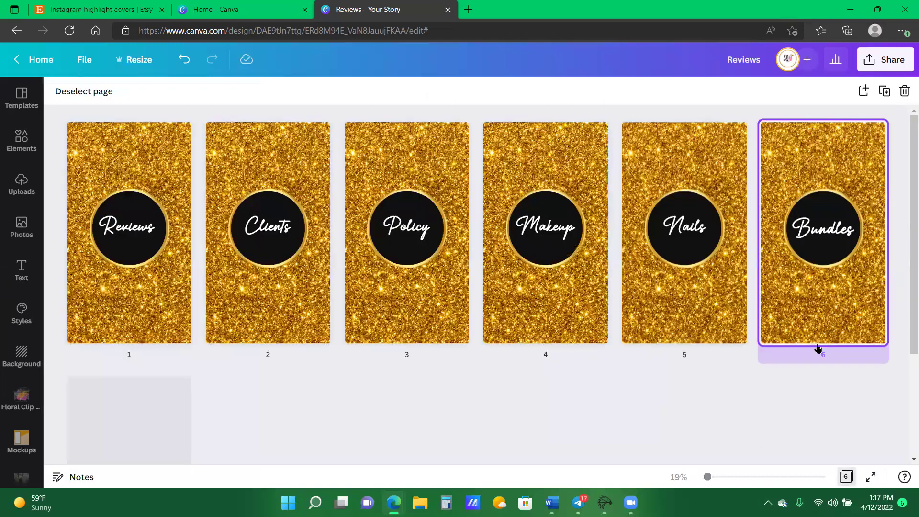
Step: Start a new blank Instagram Story from Canva Home, then switch to Telegram
mouse_move(819, 348)
mouse_move(342, 292)
click(266, 10)
scroll(342, 194, down, 2)
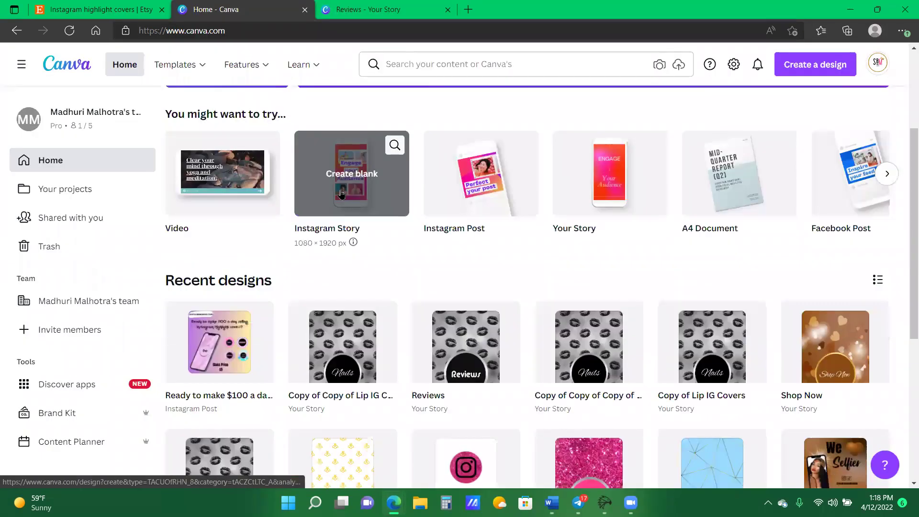
click(341, 194)
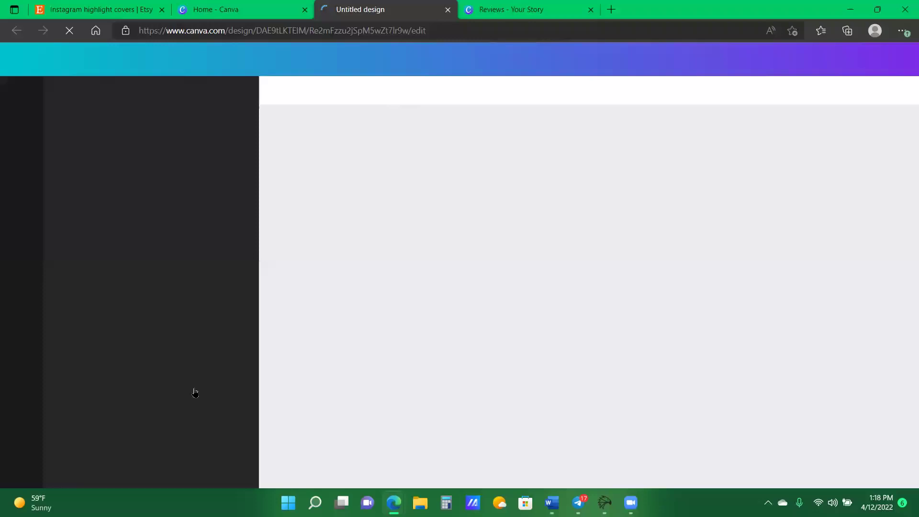
key(alt+Tab)
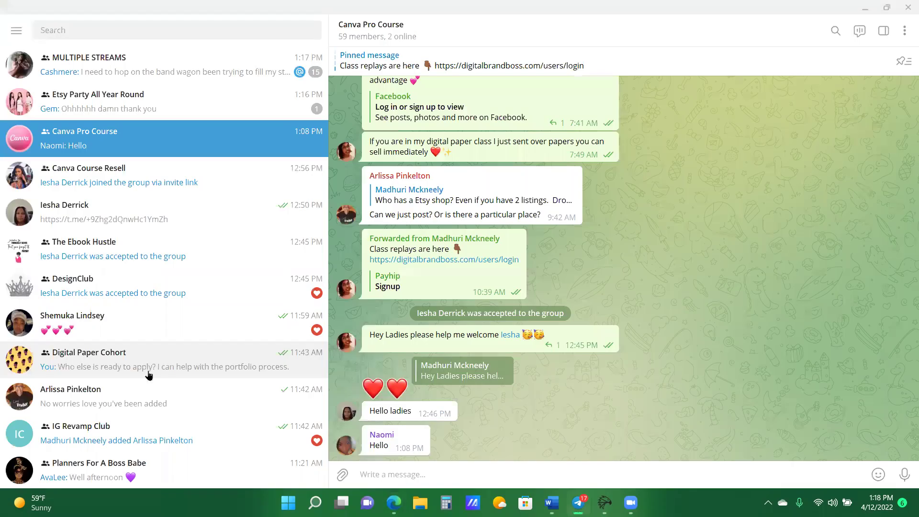
Step: Open the DesignClub chat and scroll through its posted images
scroll(160, 189, down, 3)
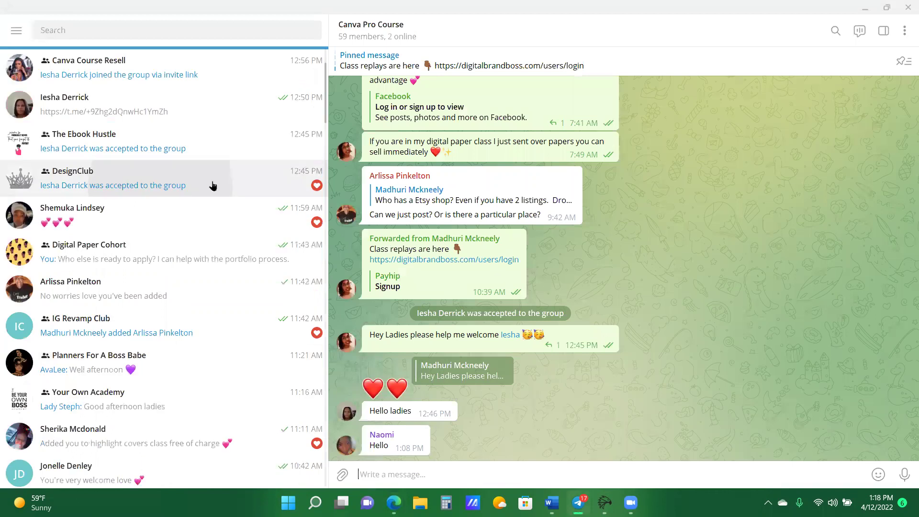
click(213, 186)
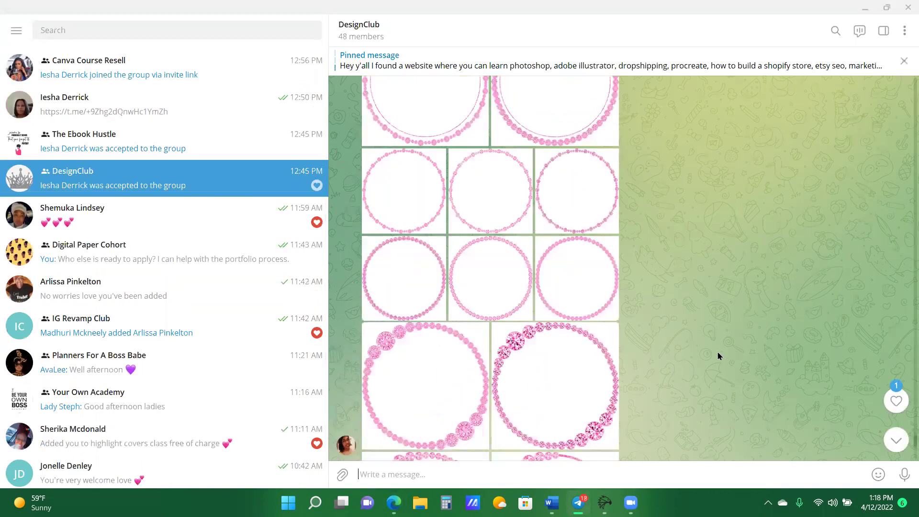
scroll(718, 355, down, 3)
scroll(719, 356, down, 4)
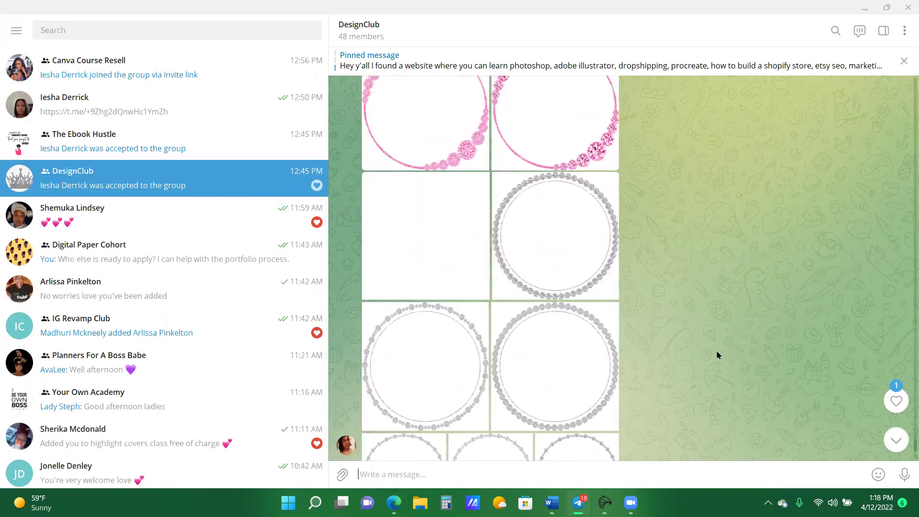
scroll(630, 274, down, 2)
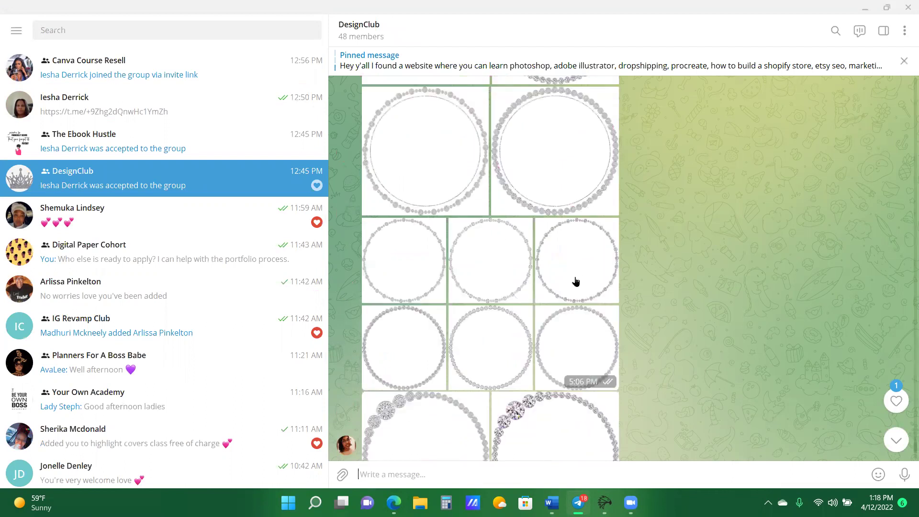
scroll(577, 278, up, 4)
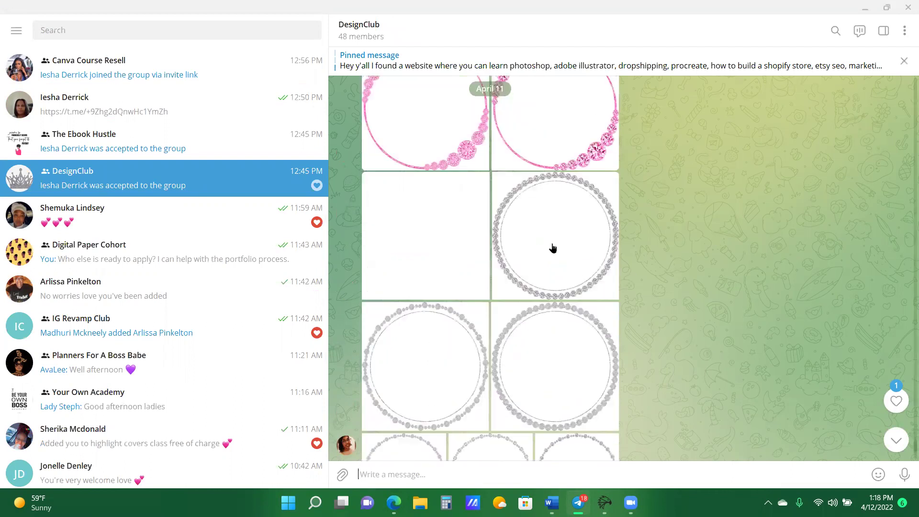
Step: Save the silver frame photo to the Downloads folder with Save As
click(492, 199)
right_click(493, 199)
click(550, 293)
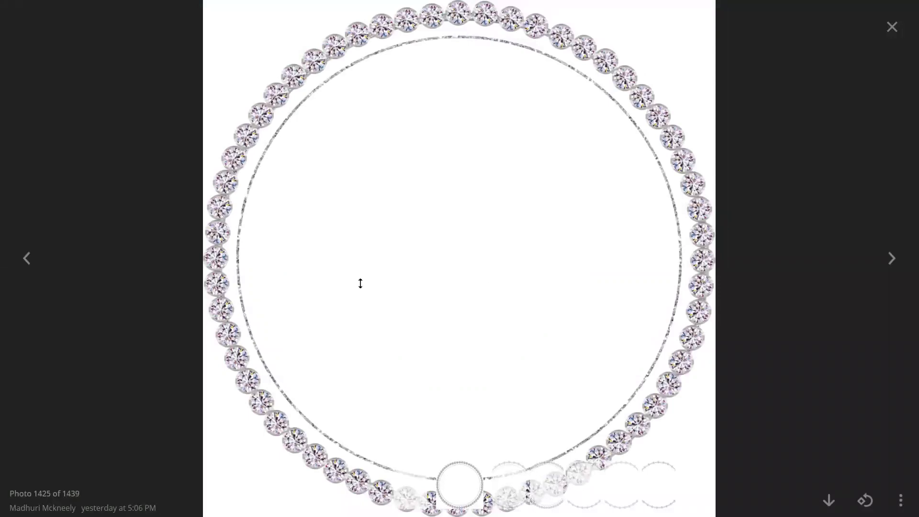
click(71, 127)
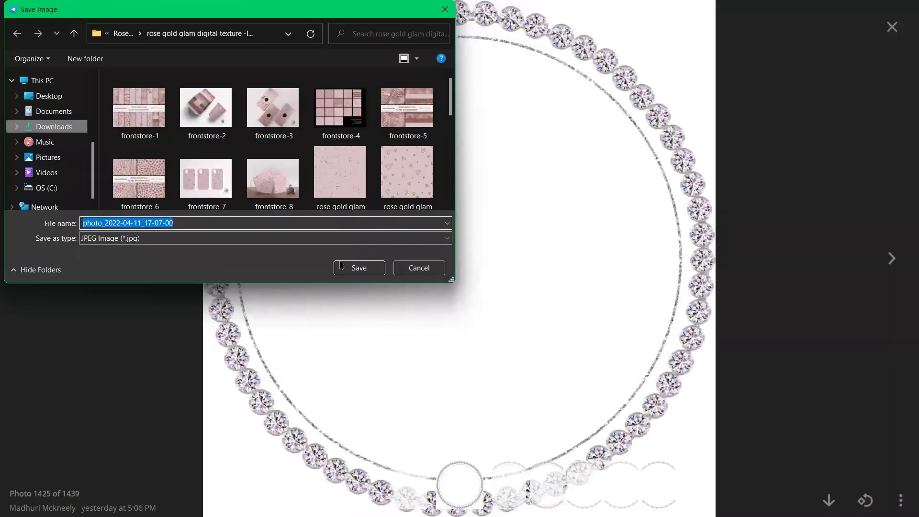
click(347, 268)
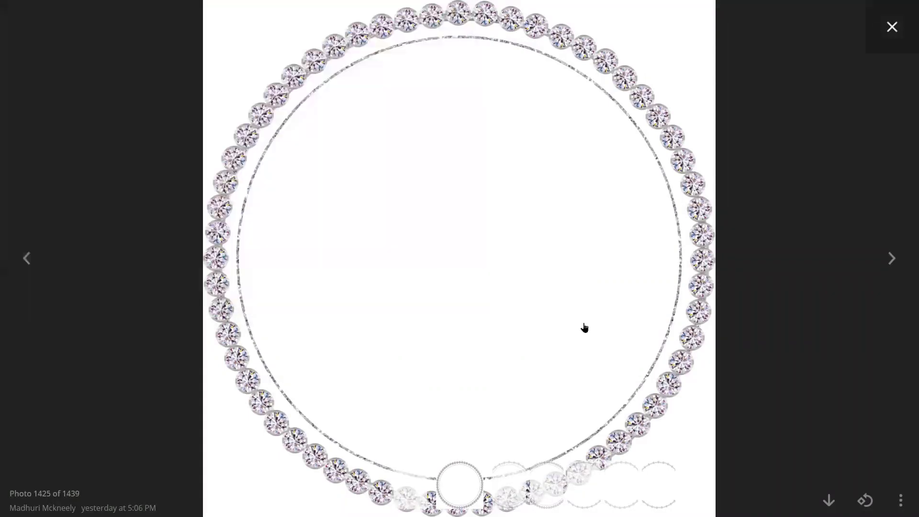
key(Escape)
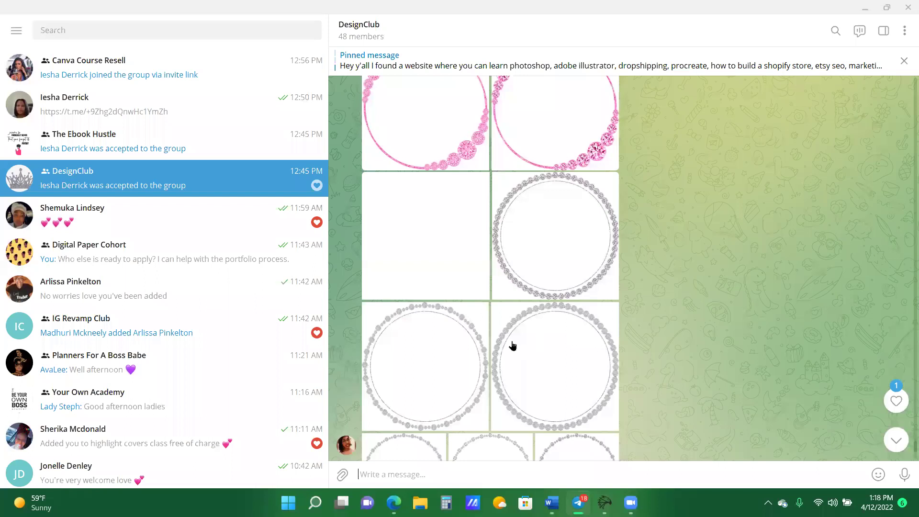
Step: Open the jewelled circle image full size and save it as well
scroll(513, 345, down, 3)
scroll(508, 317, down, 2)
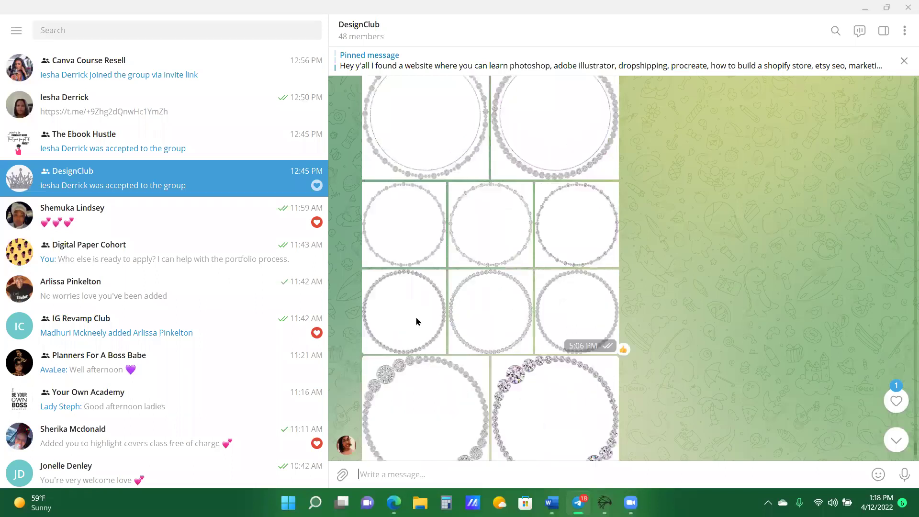
click(554, 407)
right_click(518, 217)
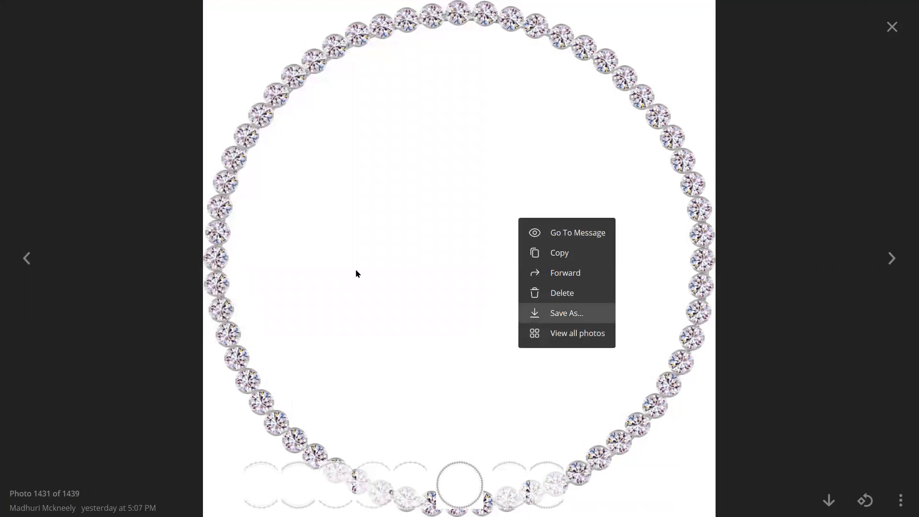
click(554, 312)
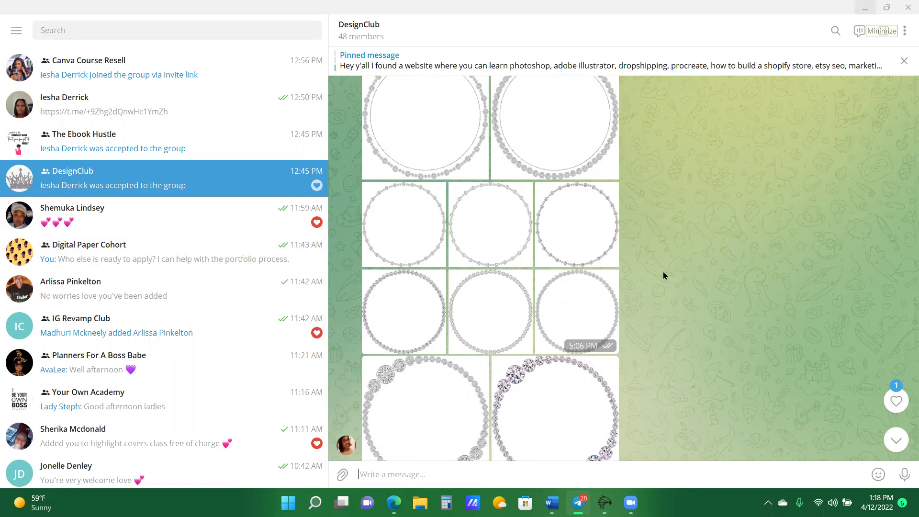
Step: Find the magenta tufted image in the chat and save it to the computer
scroll(476, 331, up, 3)
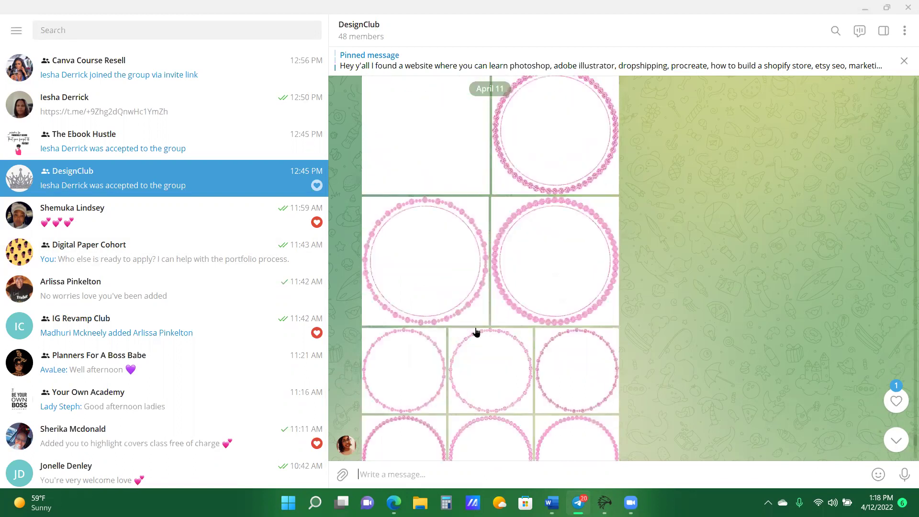
scroll(476, 332, up, 4)
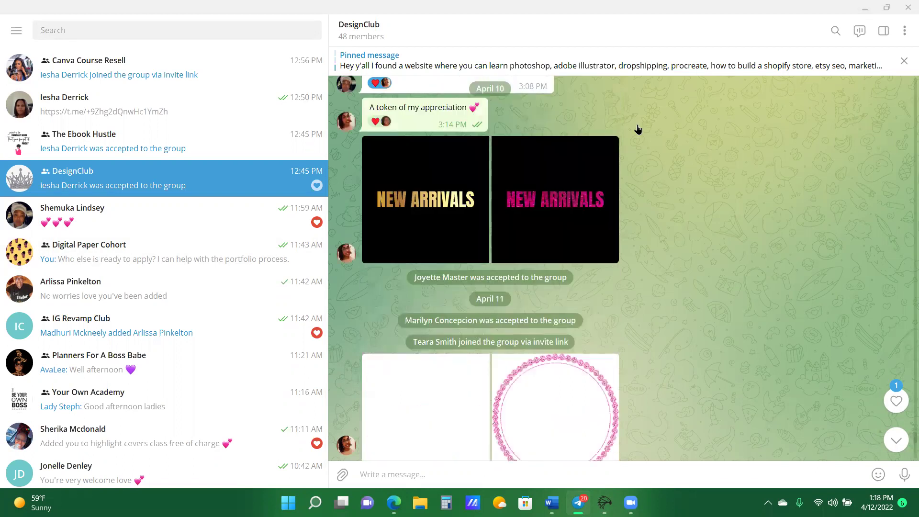
scroll(486, 319, up, 6)
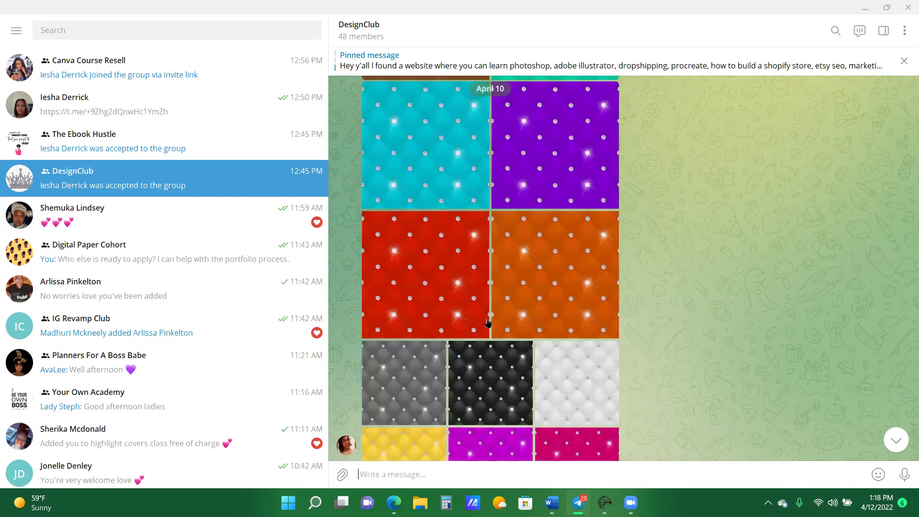
scroll(488, 323, up, 5)
scroll(552, 257, up, 2)
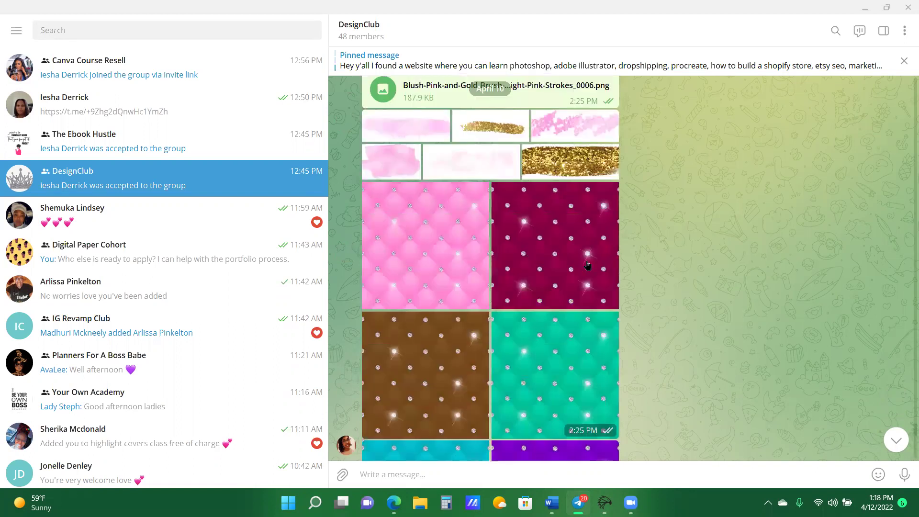
scroll(533, 313, down, 3)
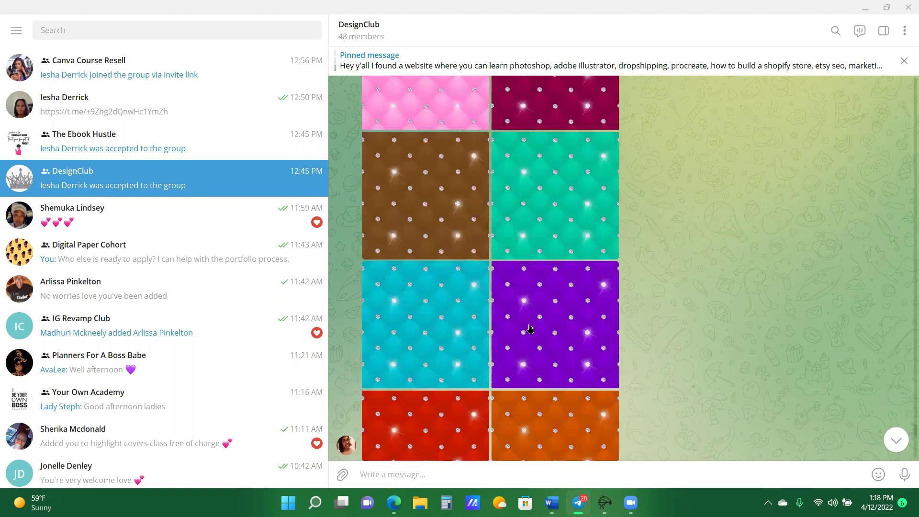
scroll(551, 316, down, 3)
scroll(567, 302, up, 6)
click(523, 324)
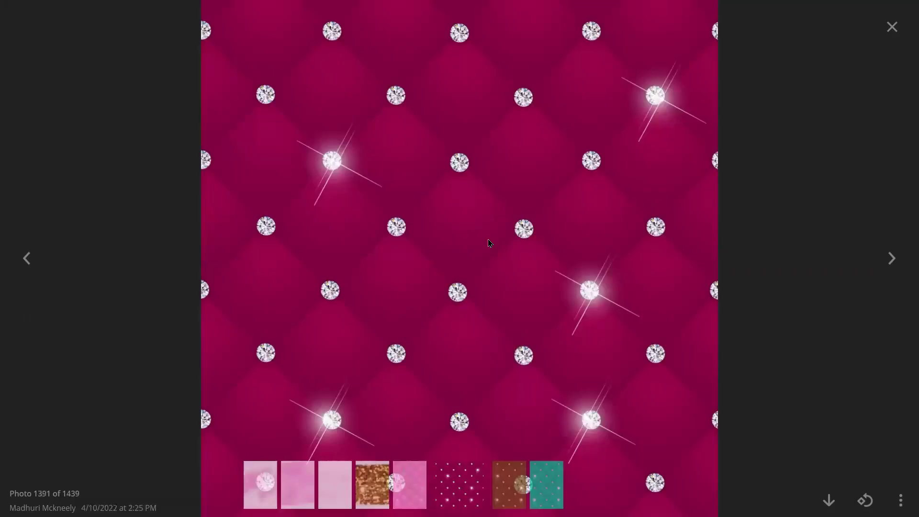
right_click(483, 200)
key(Return)
Step: Close the photo viewer and open the purple tufted image to save it
key(Escape)
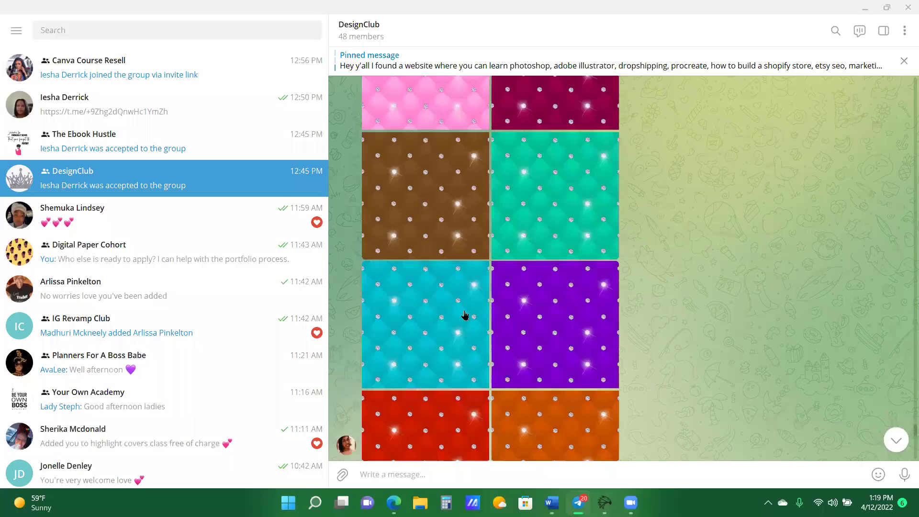
scroll(468, 320, down, 8)
click(445, 306)
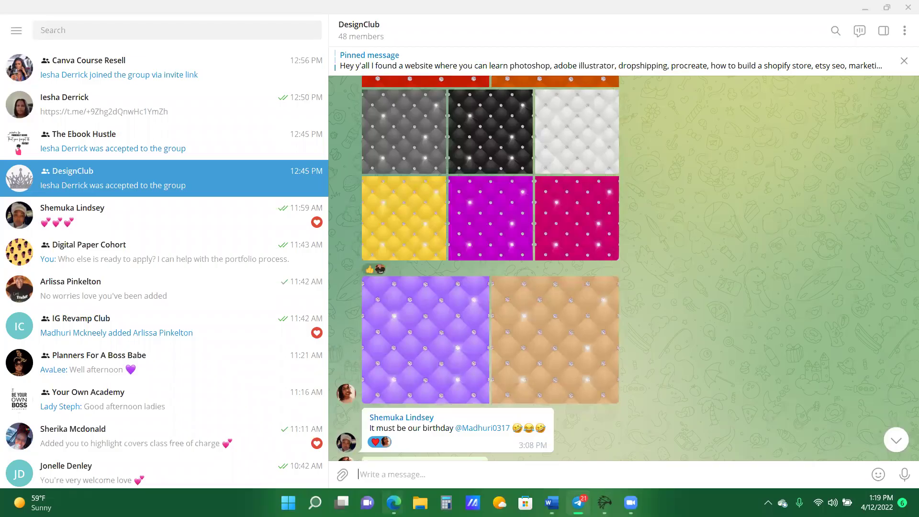
Step: In Canva Uploads, upload the two silver circle frame photos from Downloads
mouse_move(394, 503)
click(352, 460)
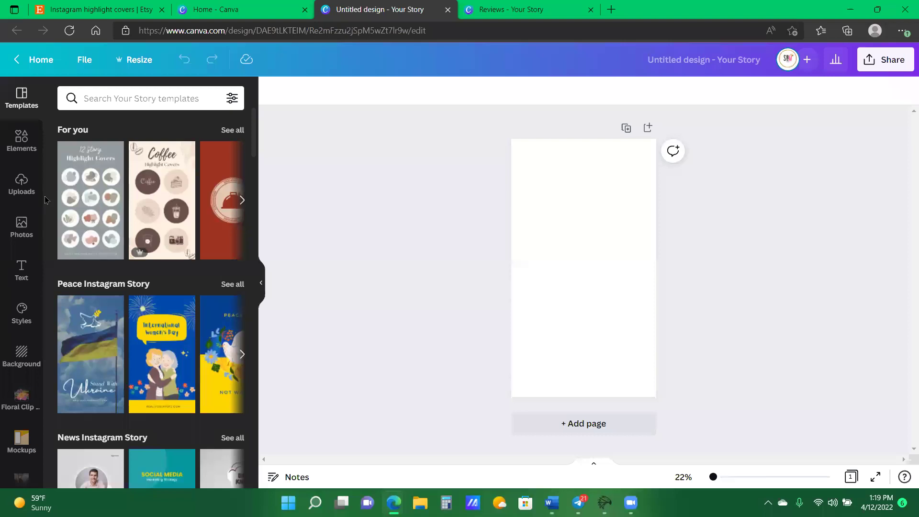
click(22, 184)
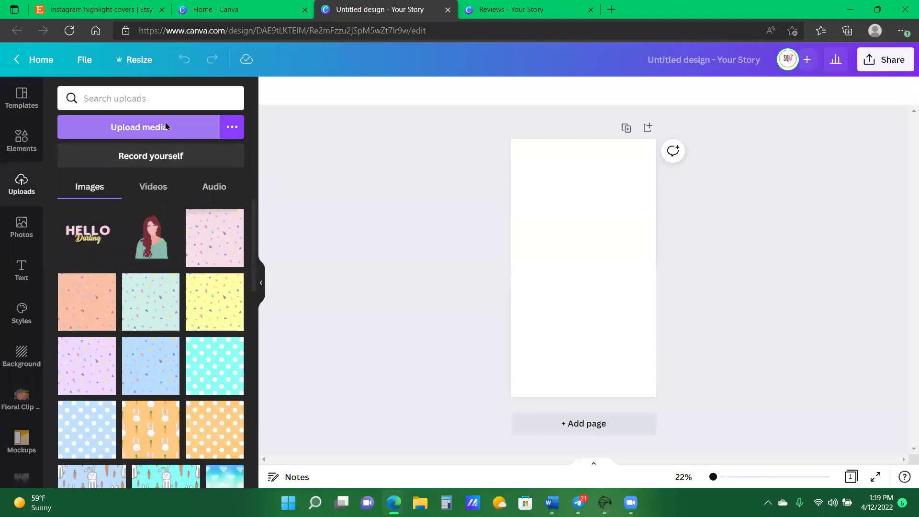
click(165, 127)
click(54, 206)
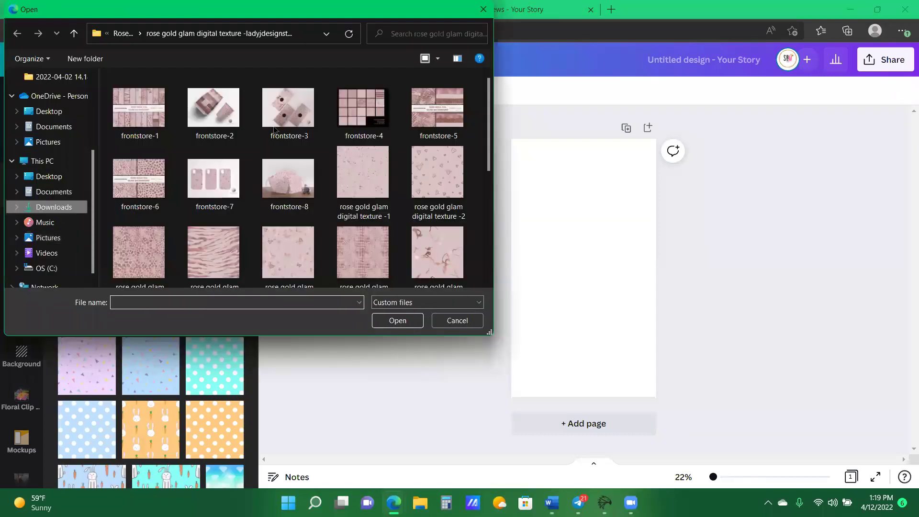
drag(385, 169, 266, 106)
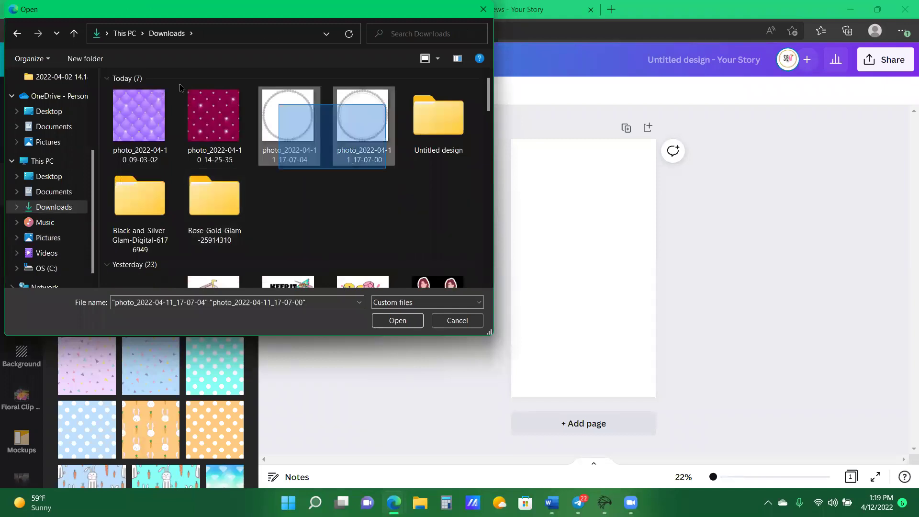
drag(181, 87, 295, 96)
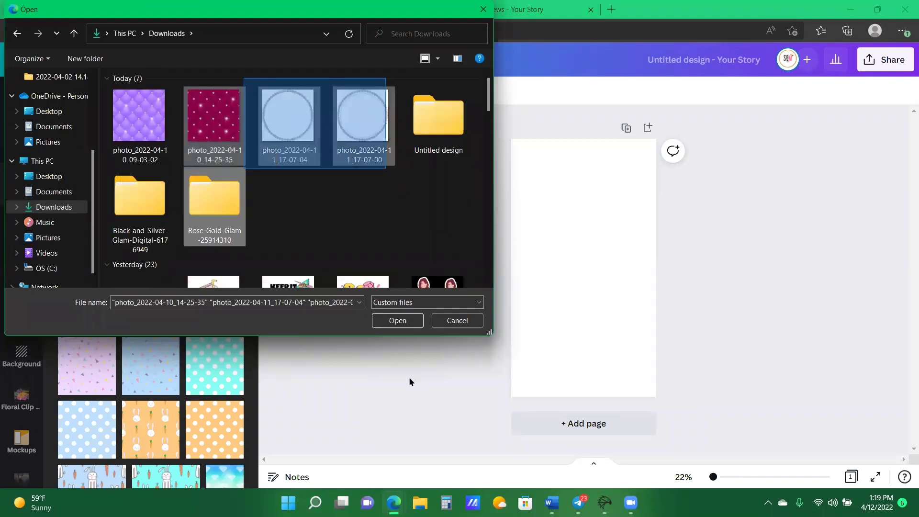
click(387, 321)
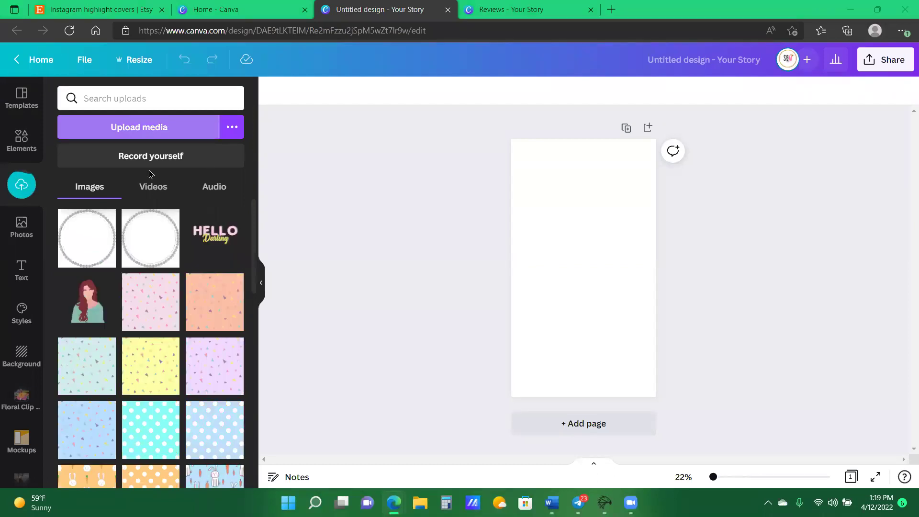
Step: Upload the maroon tufted photo from Downloads as well
click(206, 128)
drag(251, 111, 180, 102)
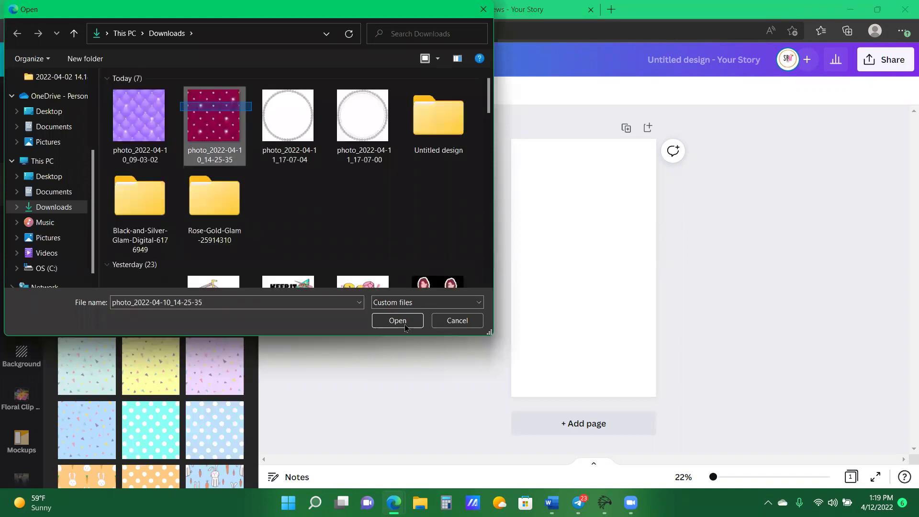
click(407, 320)
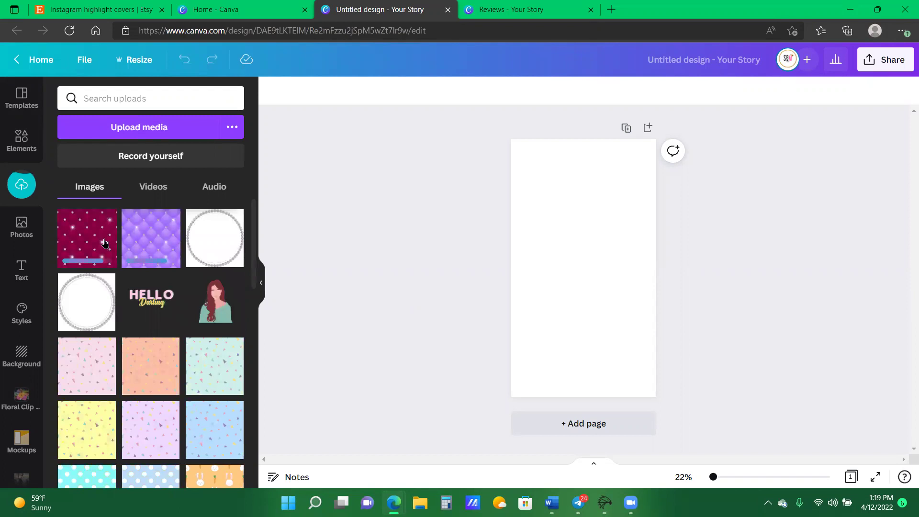
Step: Set the uploaded maroon tufted image as the page background
click(164, 245)
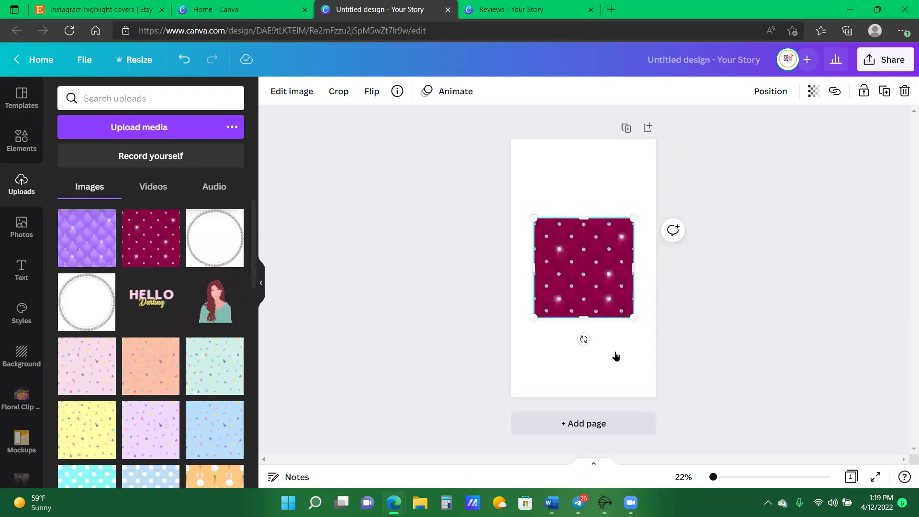
right_click(592, 287)
click(669, 430)
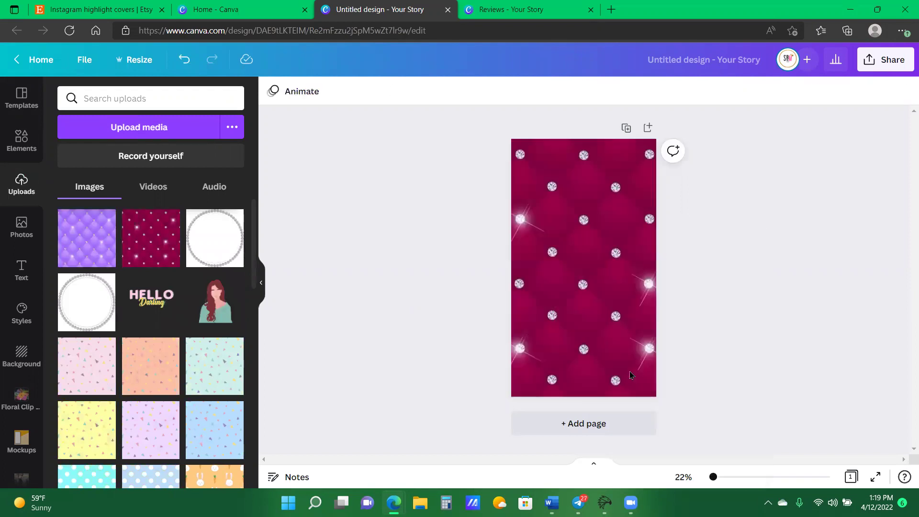
Step: Add a circle from Elements, enlarge it, colour it black and centre it on the page
click(23, 142)
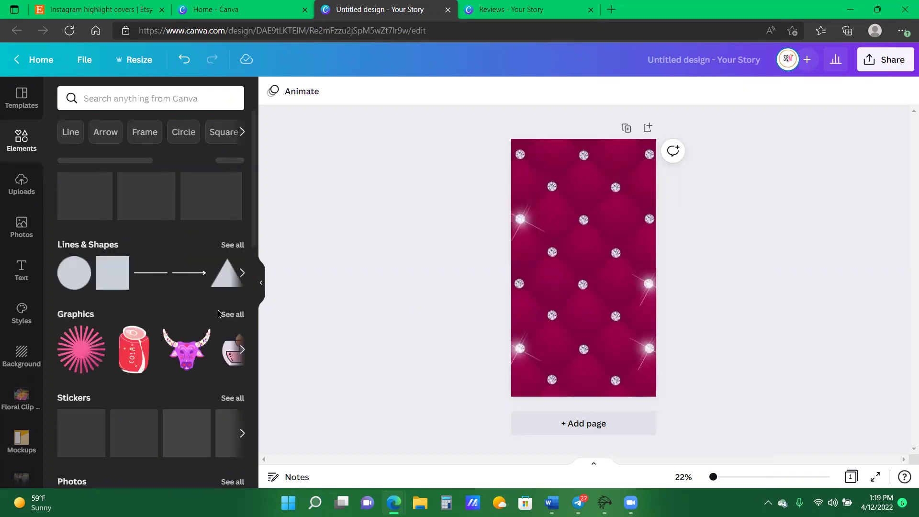
mouse_move(82, 282)
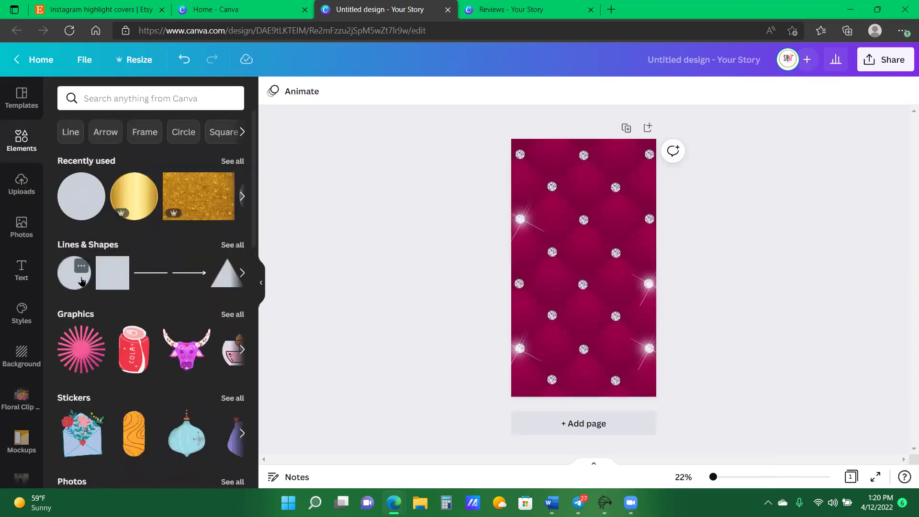
click(82, 281)
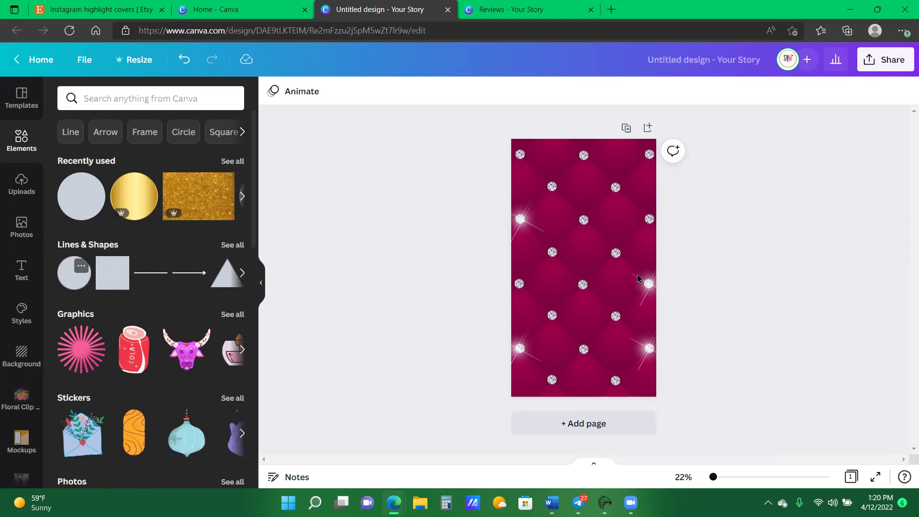
drag(622, 233, 632, 219)
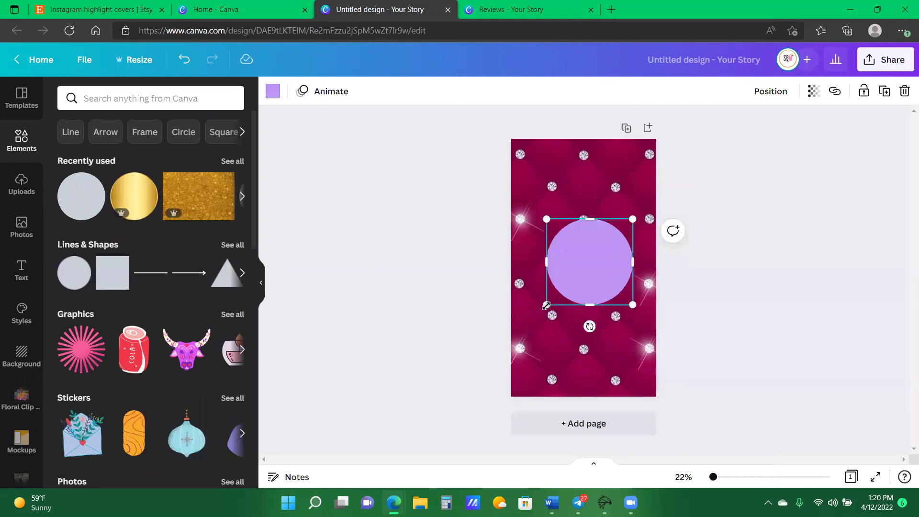
drag(532, 312, 534, 316)
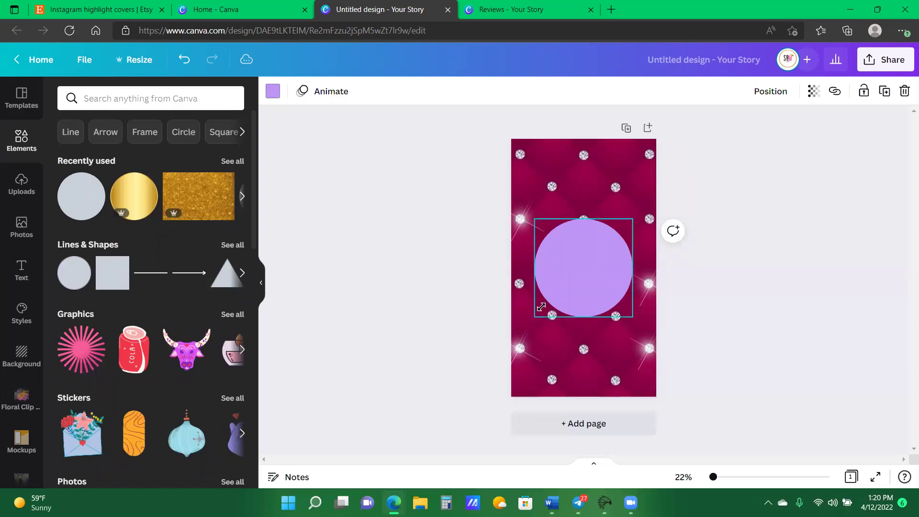
click(273, 91)
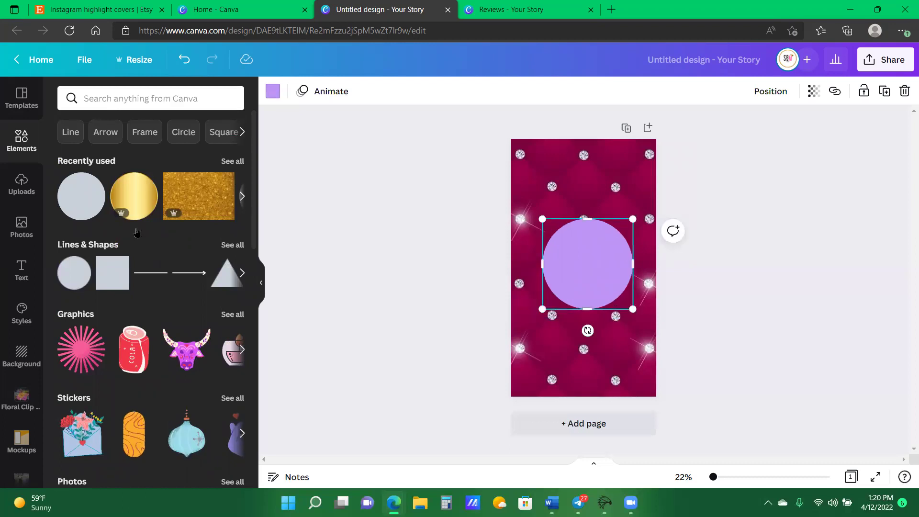
click(140, 238)
click(602, 279)
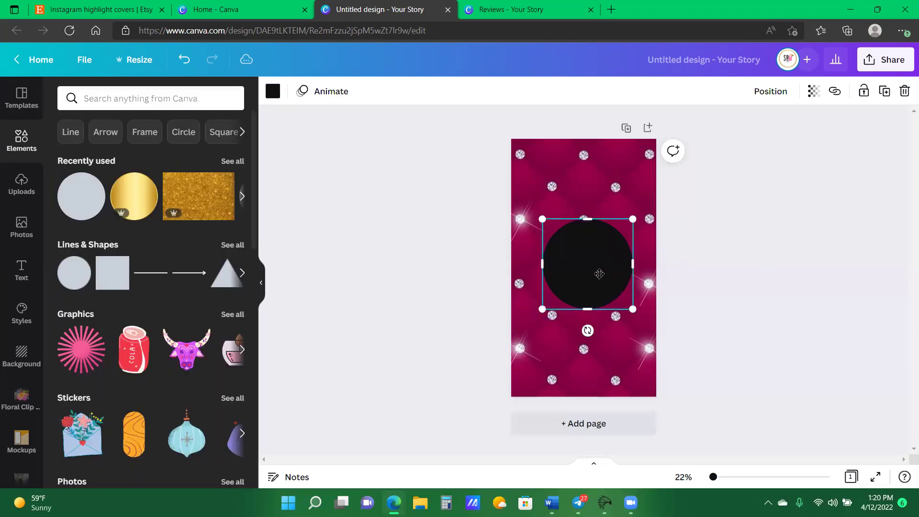
drag(599, 281, 596, 285)
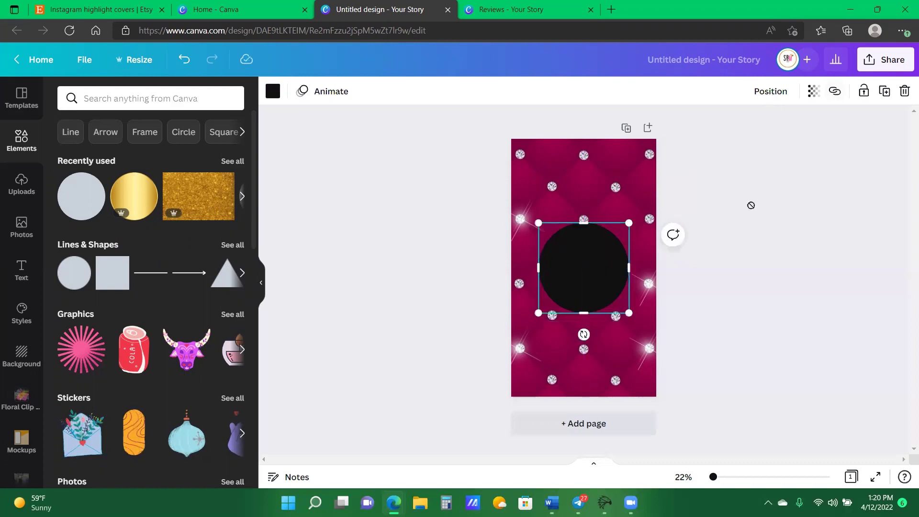
click(771, 91)
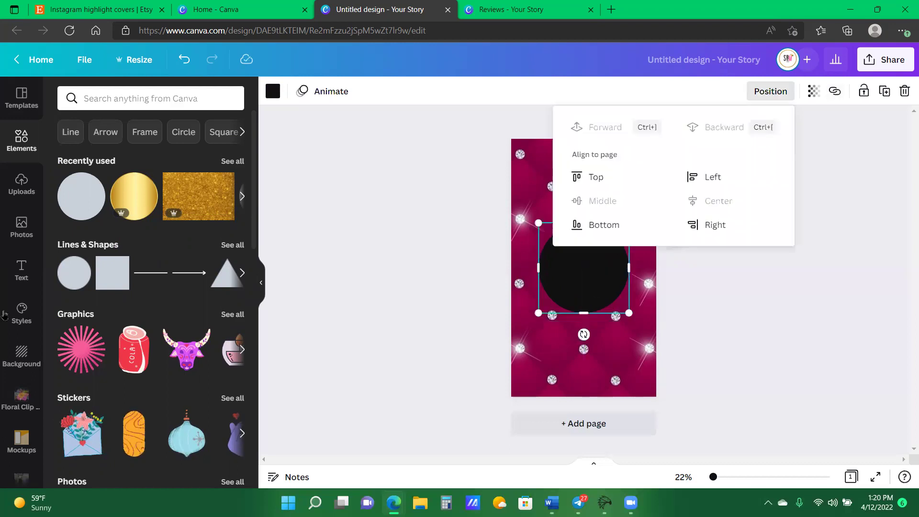
Step: Place the beaded circle frame over the black circle and strip its white background with BG Remover
click(19, 191)
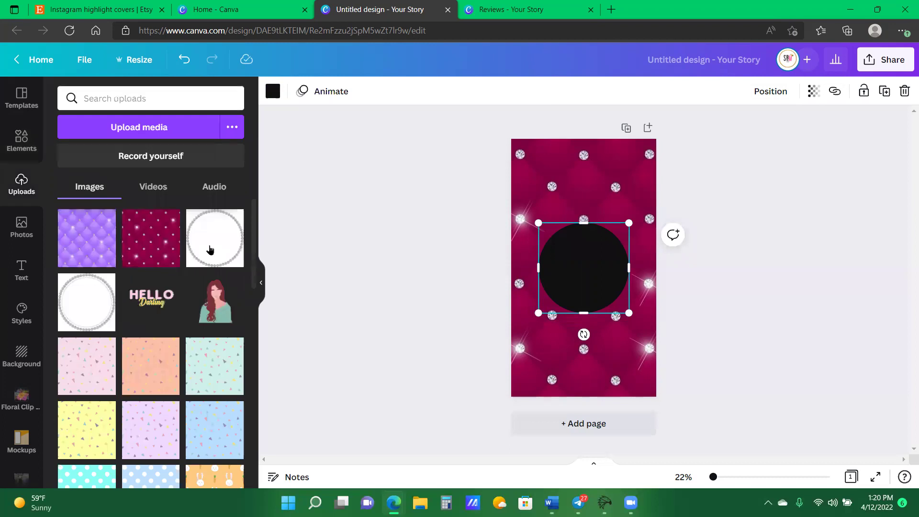
drag(209, 249, 577, 269)
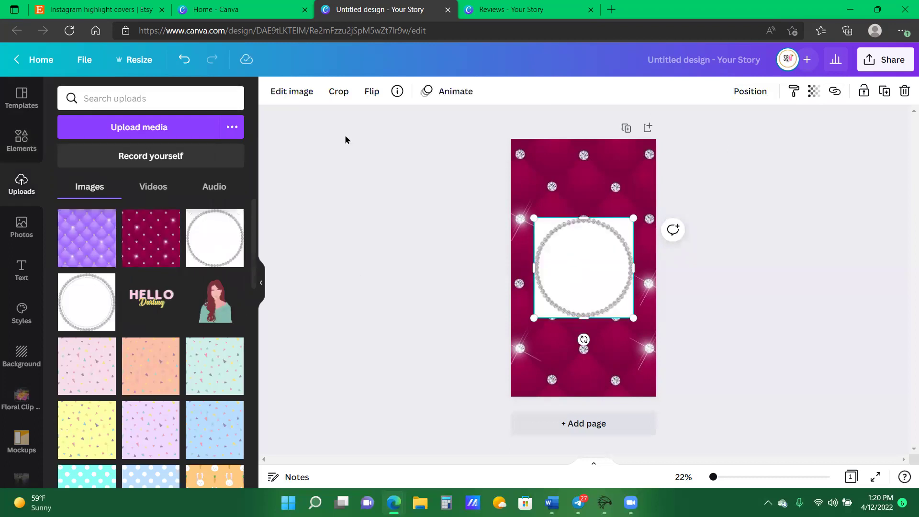
click(294, 94)
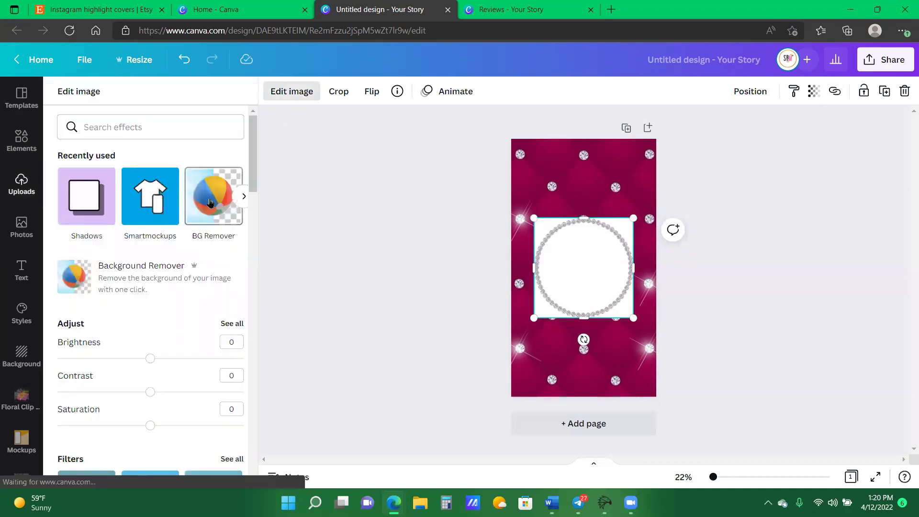
click(211, 203)
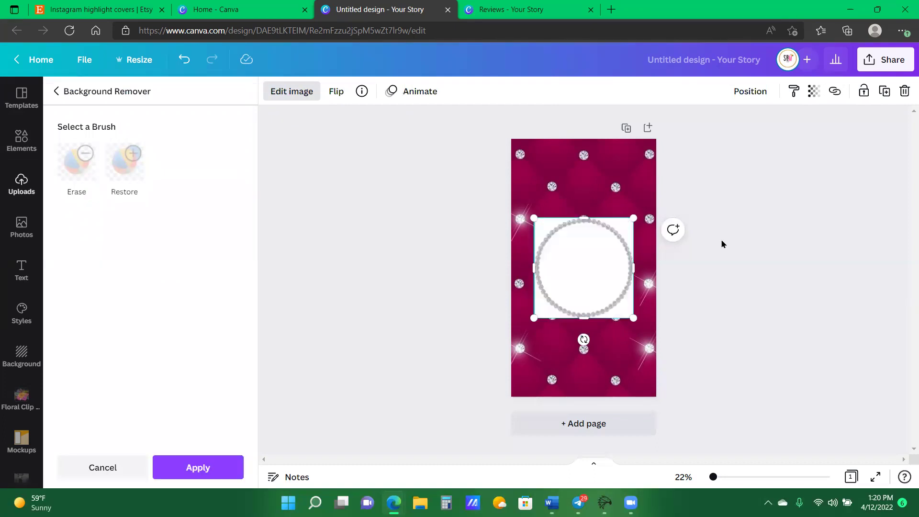
click(643, 254)
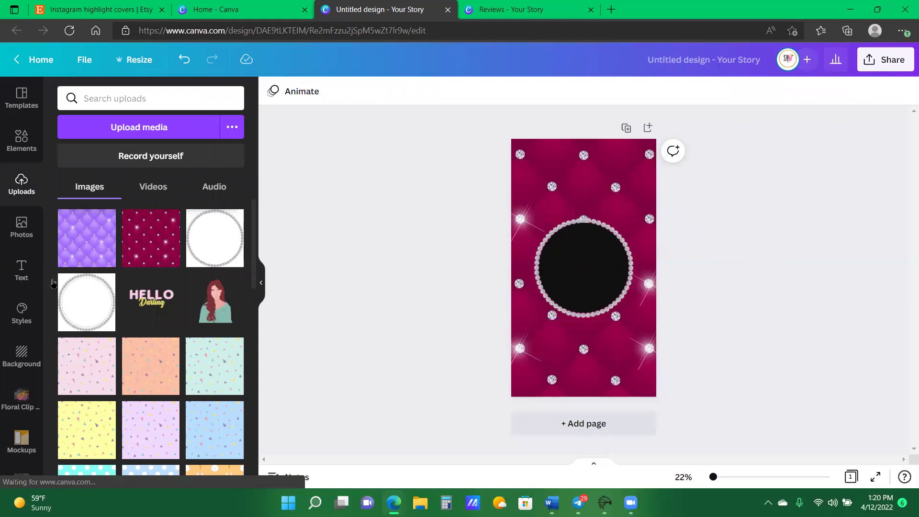
Step: Add a white 'Reviews' subheading in the black circle and enlarge it to size 128
click(16, 273)
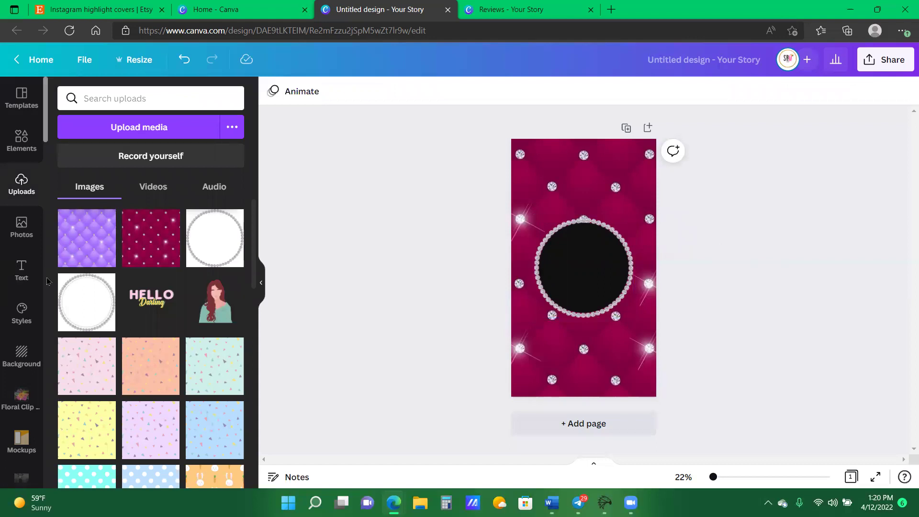
click(128, 198)
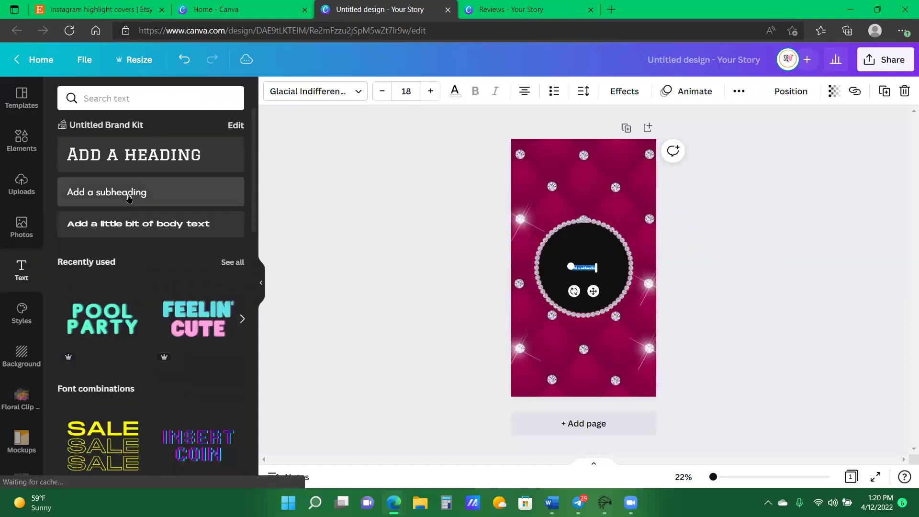
key(BackSpace)
text(Rev)
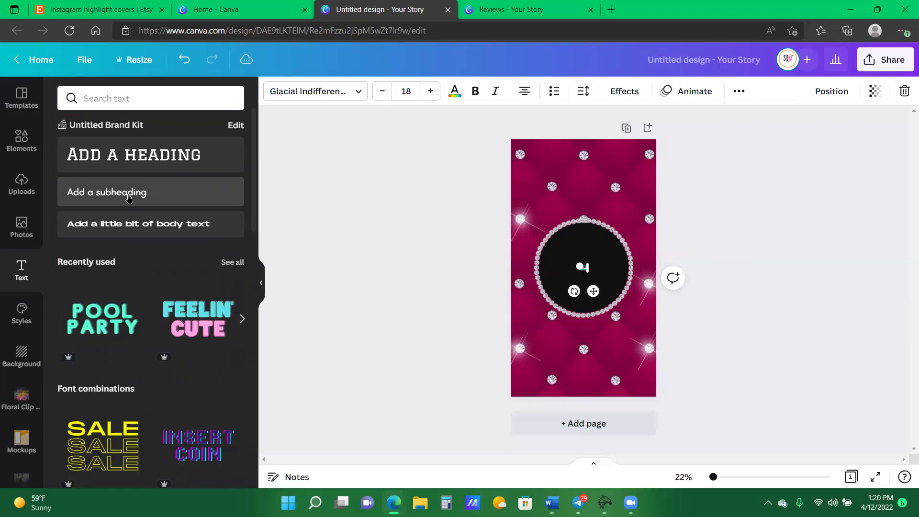
text(ie)
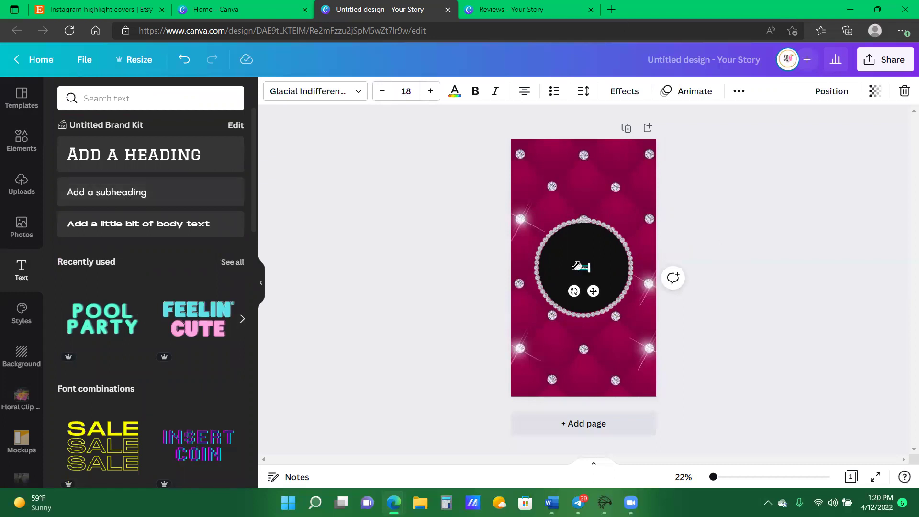
drag(568, 260, 602, 266)
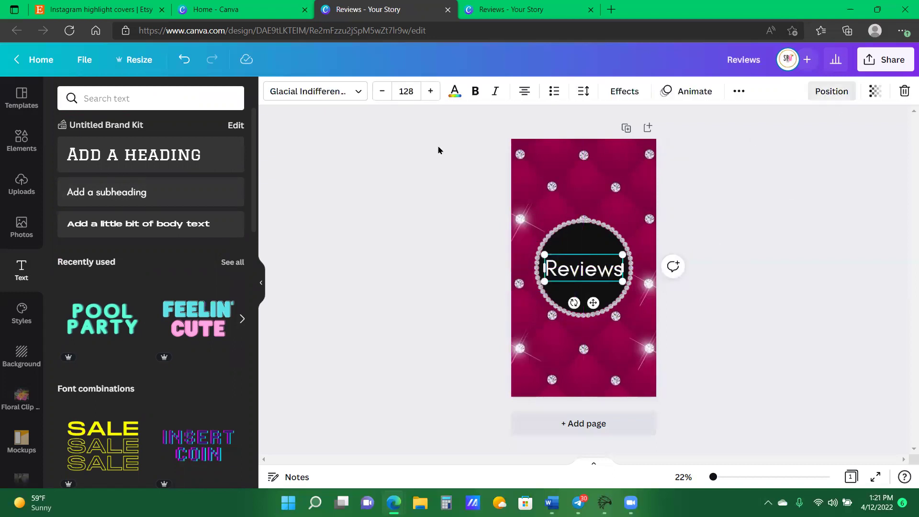
Step: Switch the Reviews label's font to Vintage King Regular from the uploaded fonts
click(349, 93)
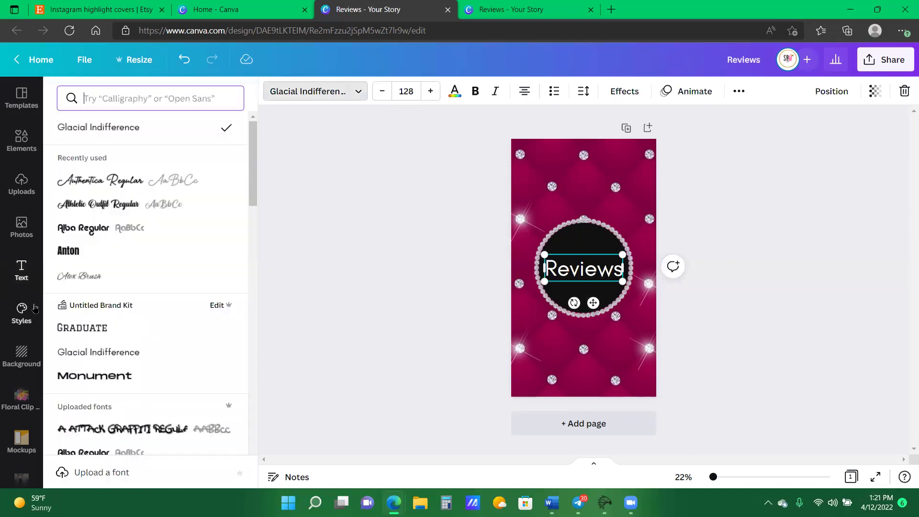
scroll(206, 346, down, 2)
scroll(213, 333, down, 4)
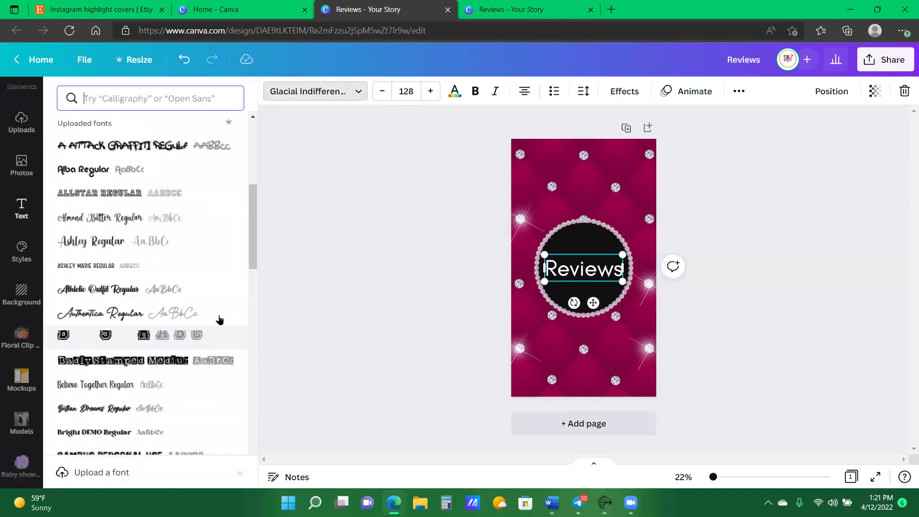
scroll(175, 384, down, 3)
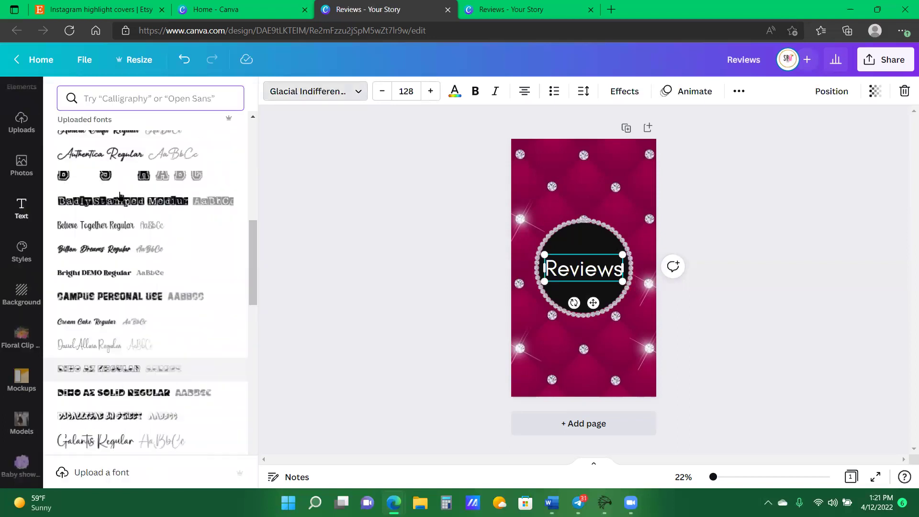
scroll(98, 261, down, 2)
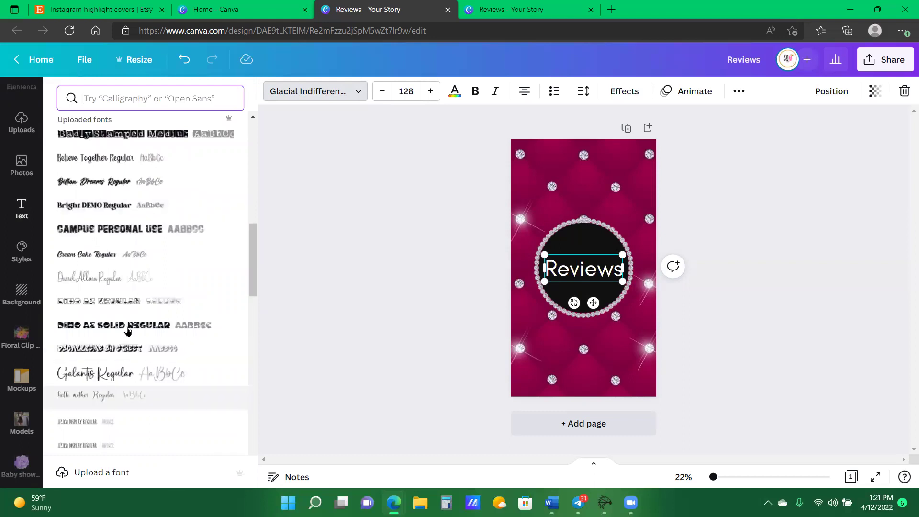
scroll(128, 330, down, 5)
scroll(127, 329, down, 6)
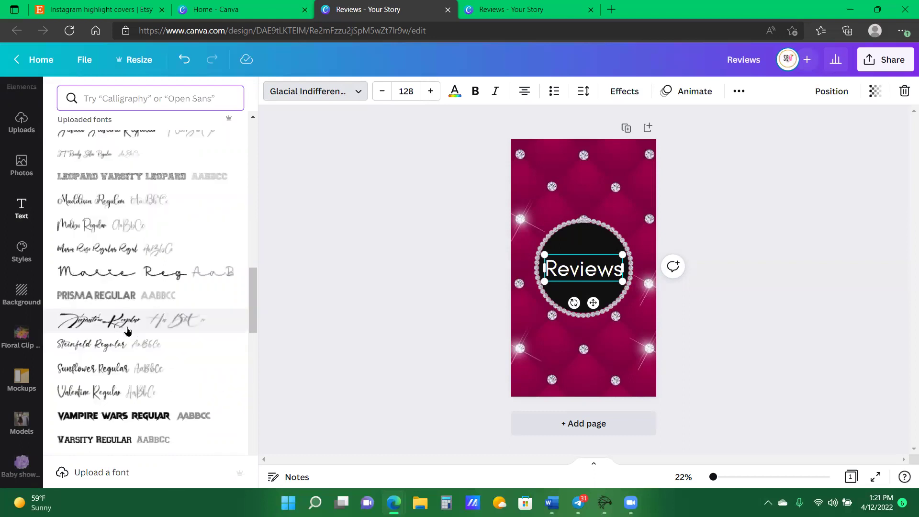
scroll(119, 266, down, 1)
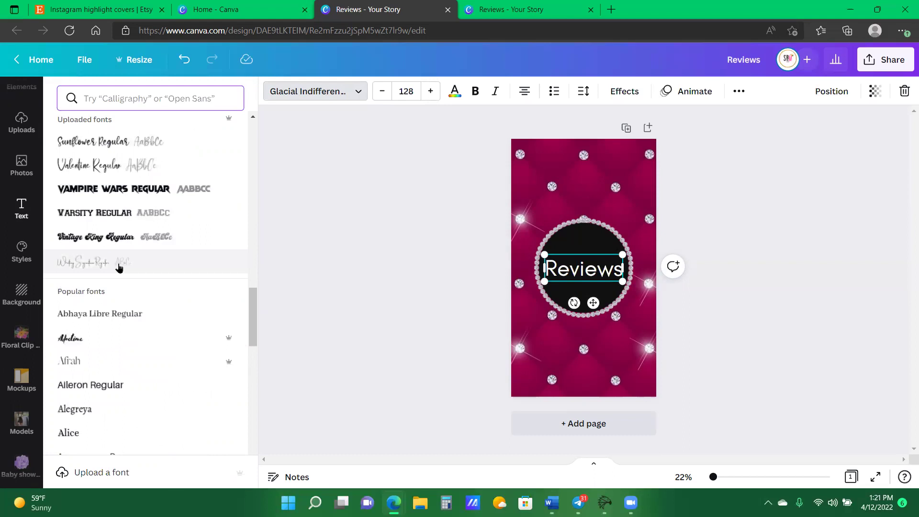
click(121, 239)
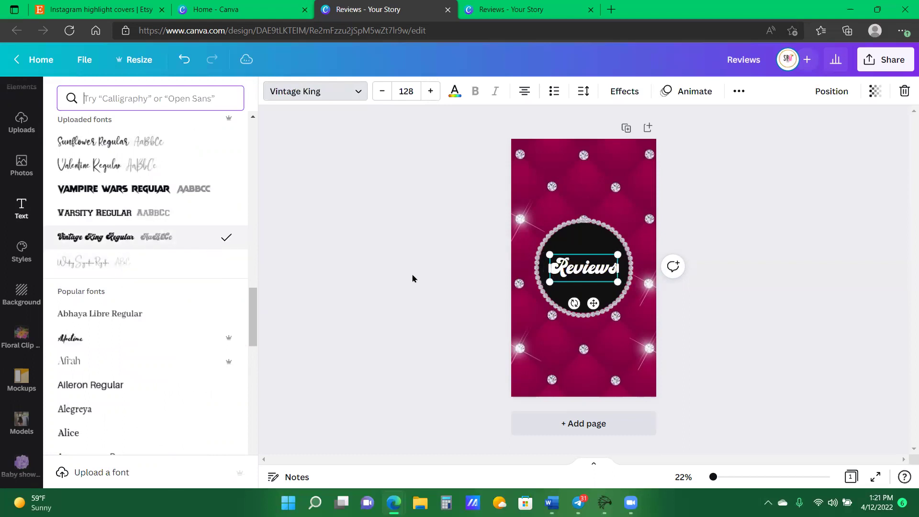
Step: Colour the Reviews text with the #880243 maroon swatch from Photo Colors
click(454, 92)
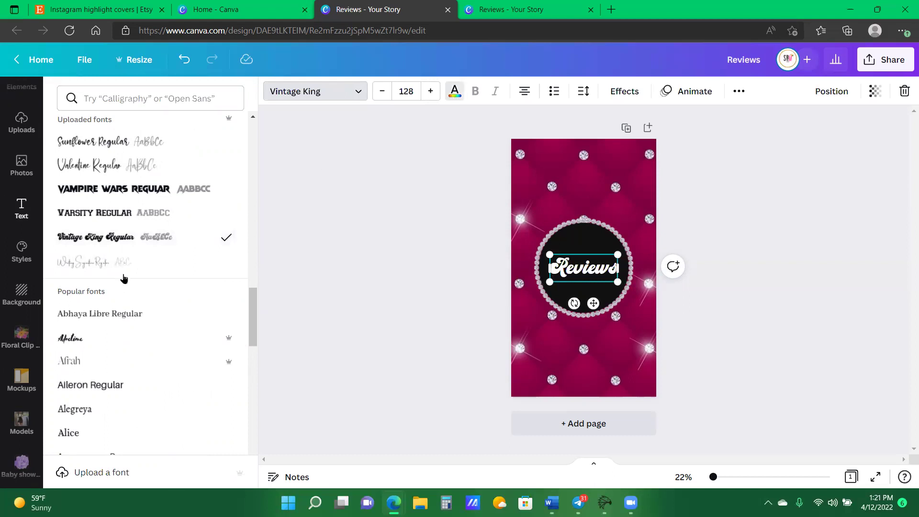
scroll(118, 288, down, 5)
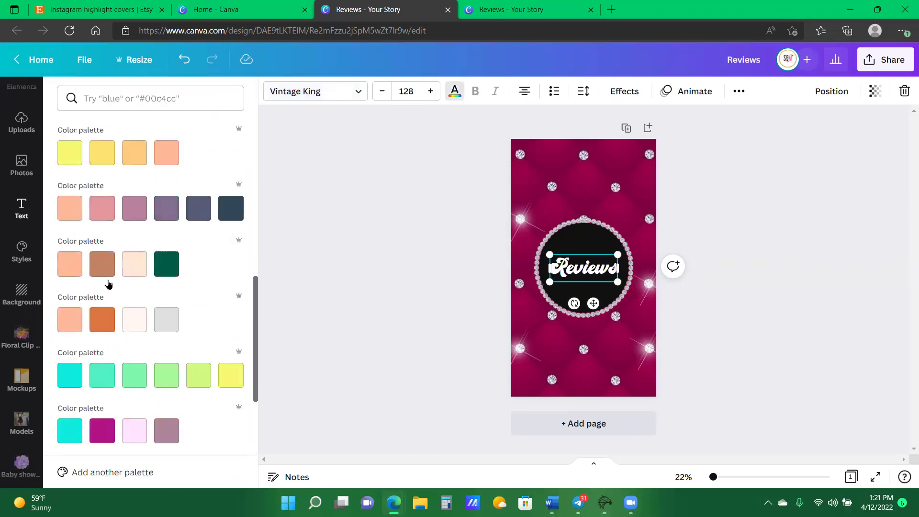
scroll(108, 277, down, 5)
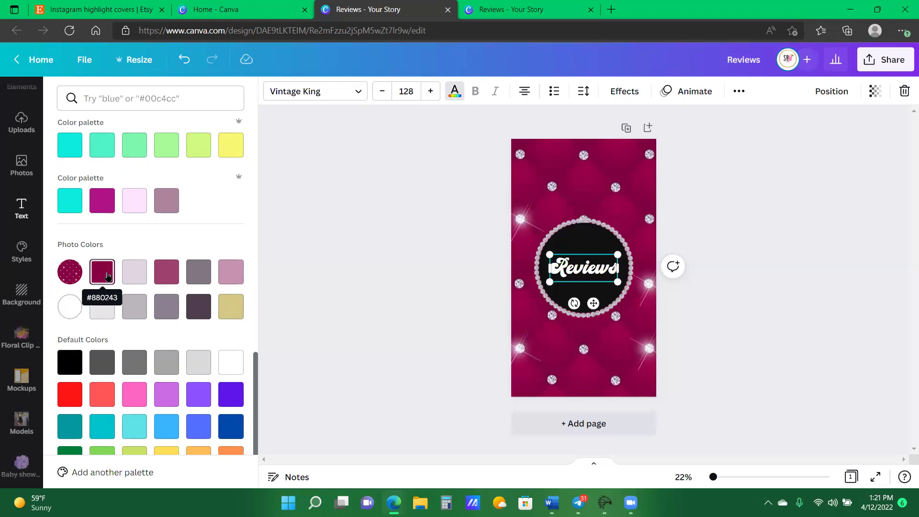
click(108, 277)
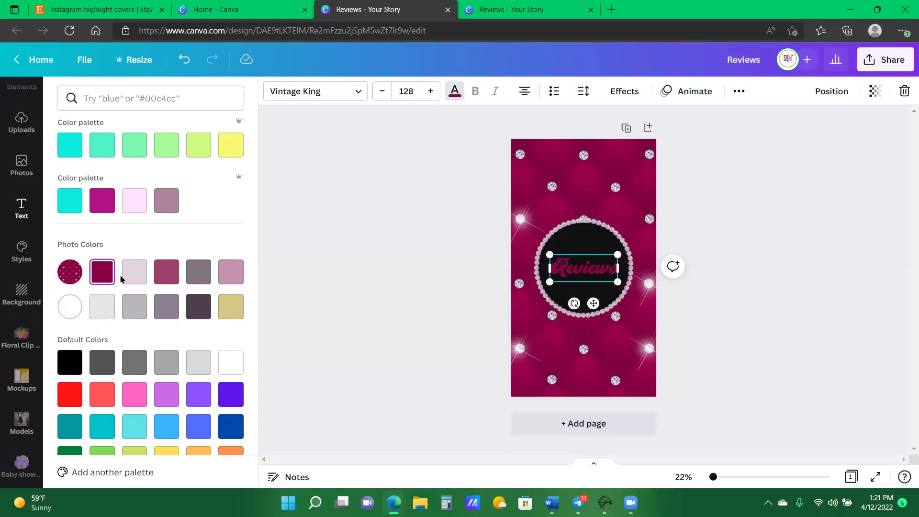
Step: Give the Reviews label a Neon effect at intensity 72 and centre it in the circle
click(632, 92)
click(157, 335)
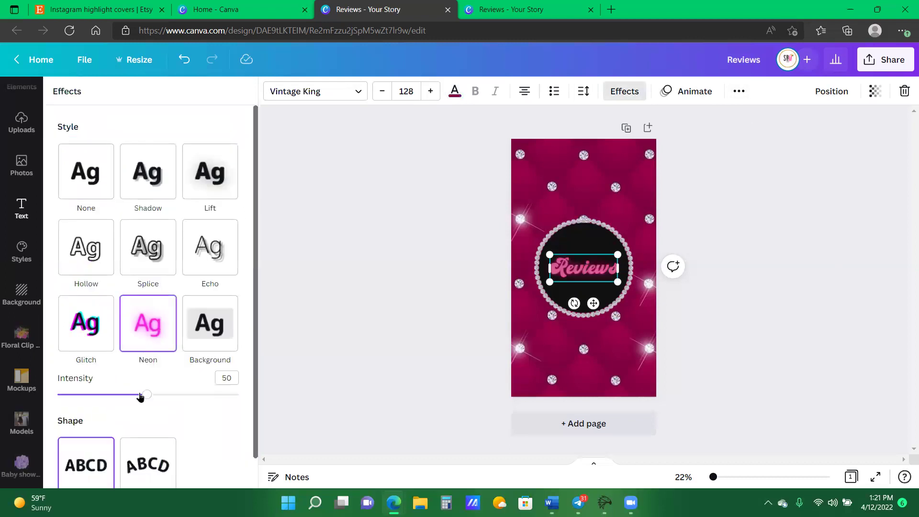
drag(143, 395, 187, 399)
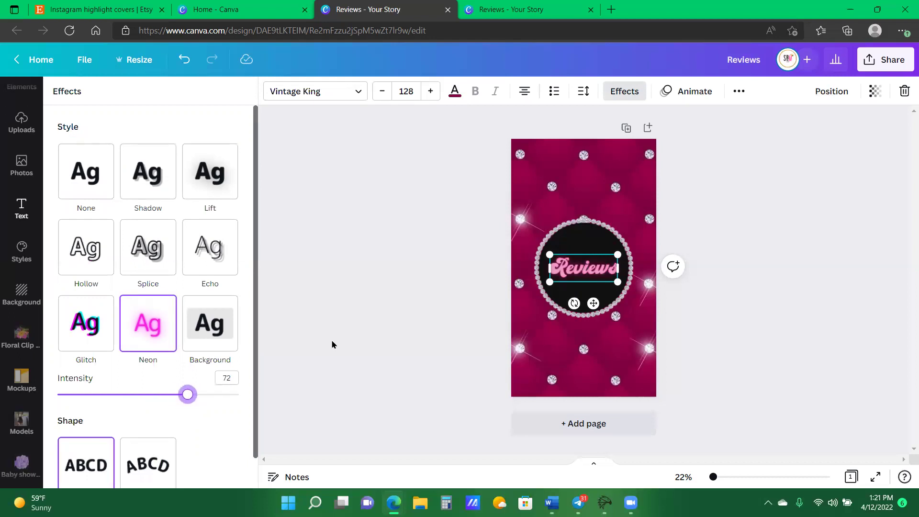
drag(597, 273, 591, 262)
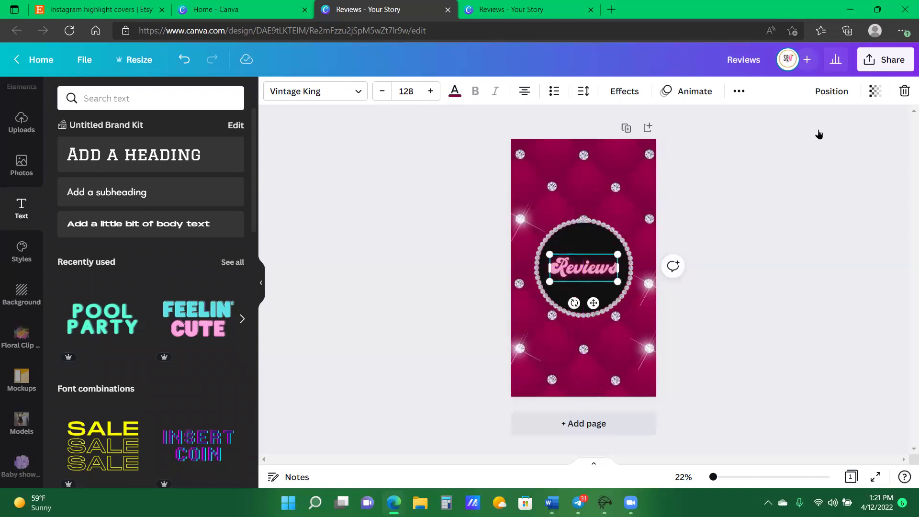
Step: Duplicate the Reviews page and change its label to 'Policy'
click(832, 91)
click(626, 127)
click(617, 277)
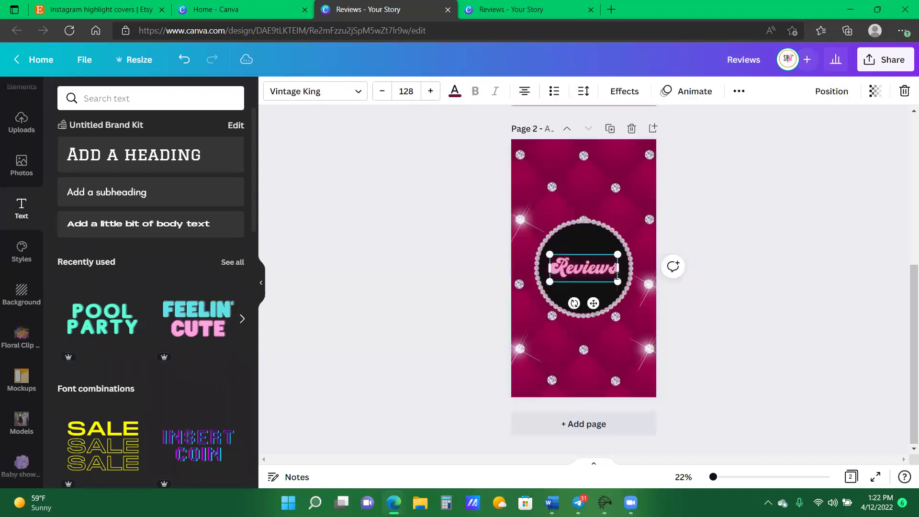
double_click(550, 267)
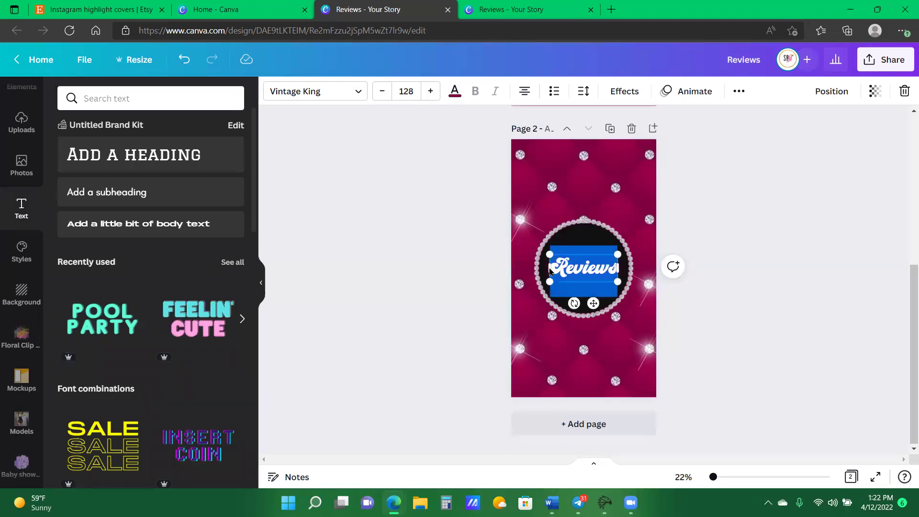
key(BackSpace)
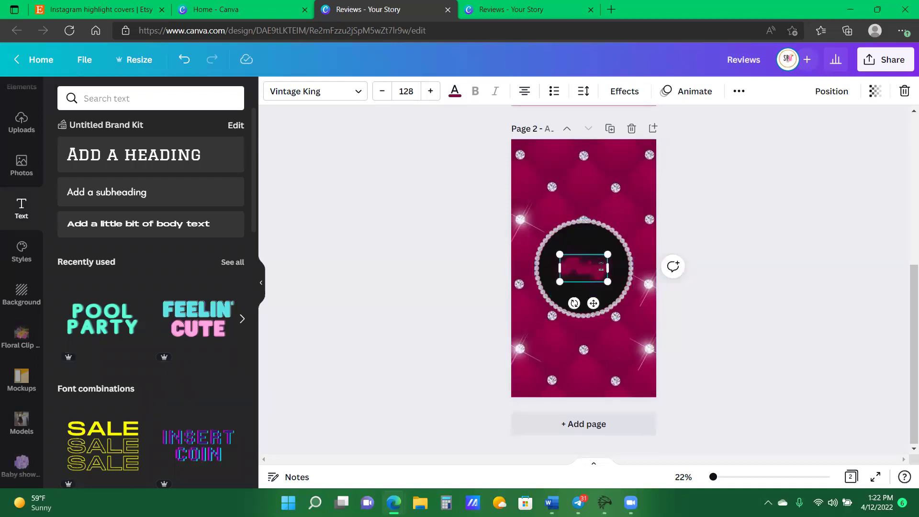
text(Policy)
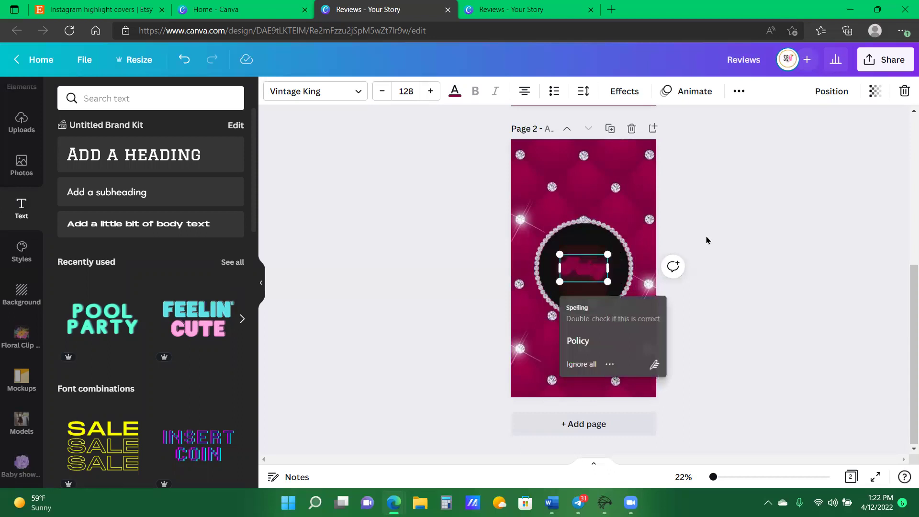
click(717, 244)
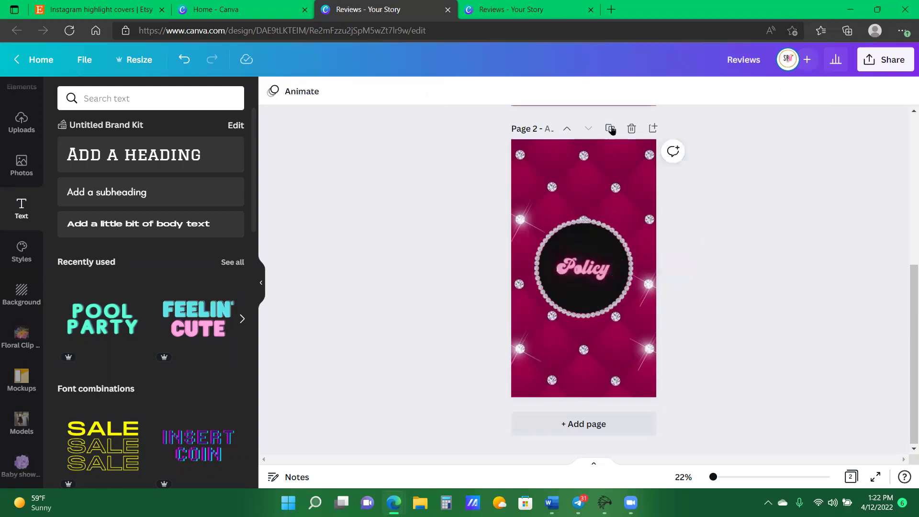
Step: Duplicate the Policy page and change the third label to 'Nails'
click(608, 275)
click(582, 268)
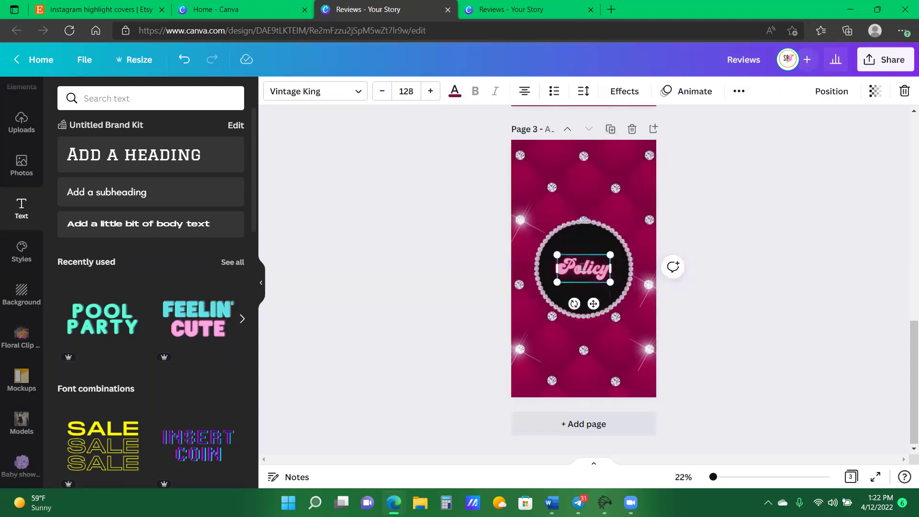
double_click(562, 264)
key(BackSpace)
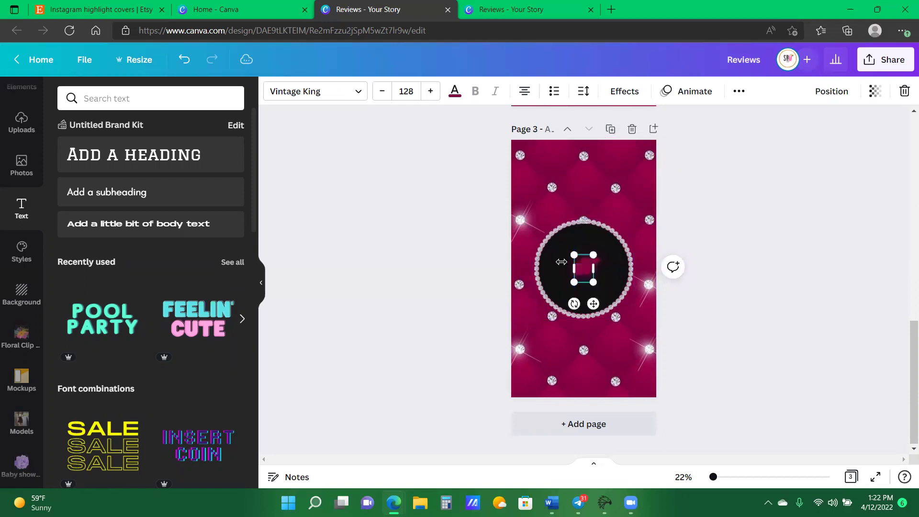
text(Nails)
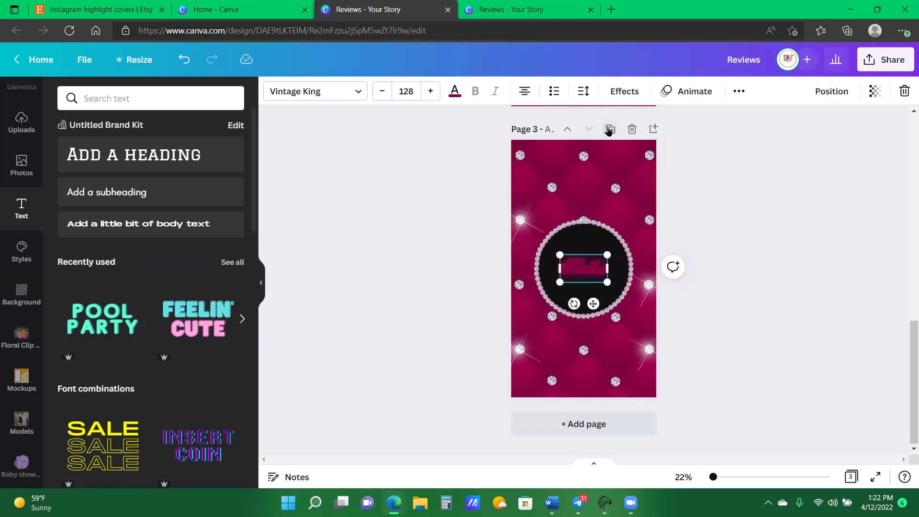
Step: Duplicate the Nails page and retype the fourth label, typed as 'Lashes', for the Makeup cover
click(610, 129)
click(601, 271)
double_click(602, 274)
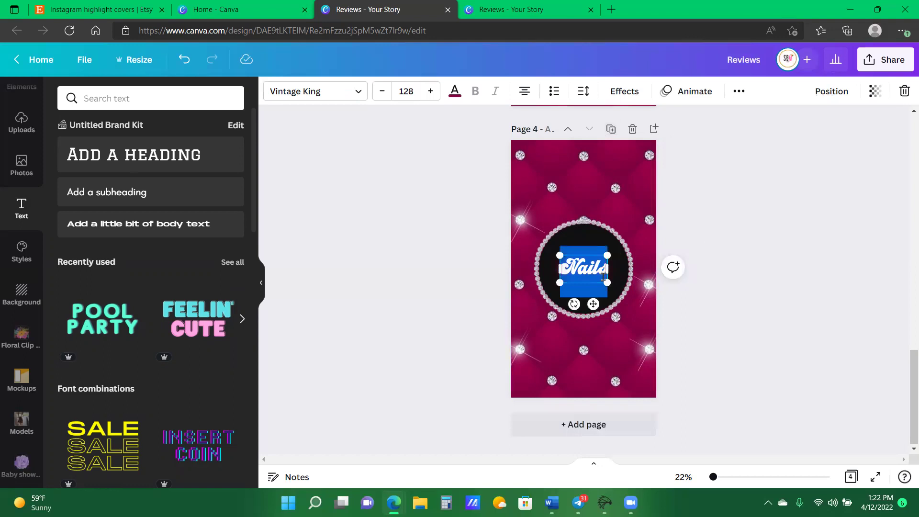
key(BackSpace)
text(Lashes)
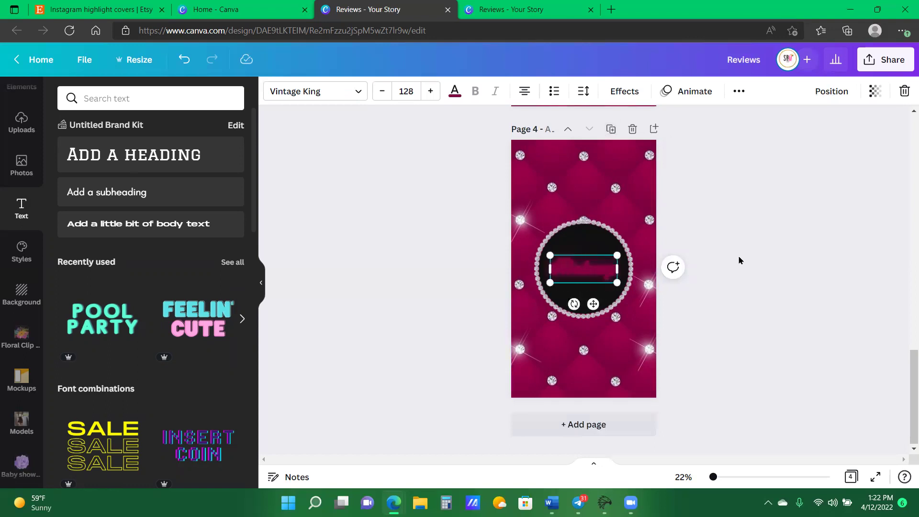
click(836, 406)
Step: Display the Reviews, Policy, Nails and Makeup covers together in grid view with Ctrl+Alt+G
key(ctrl+alt+g)
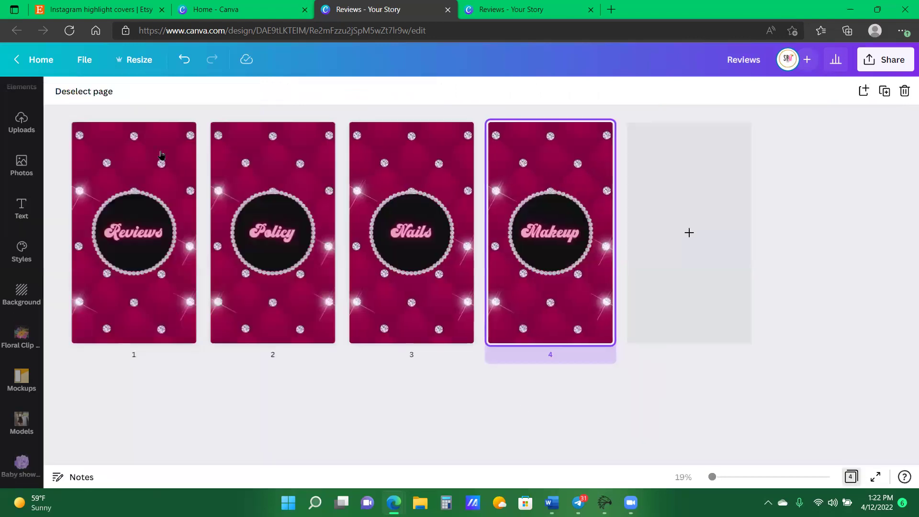